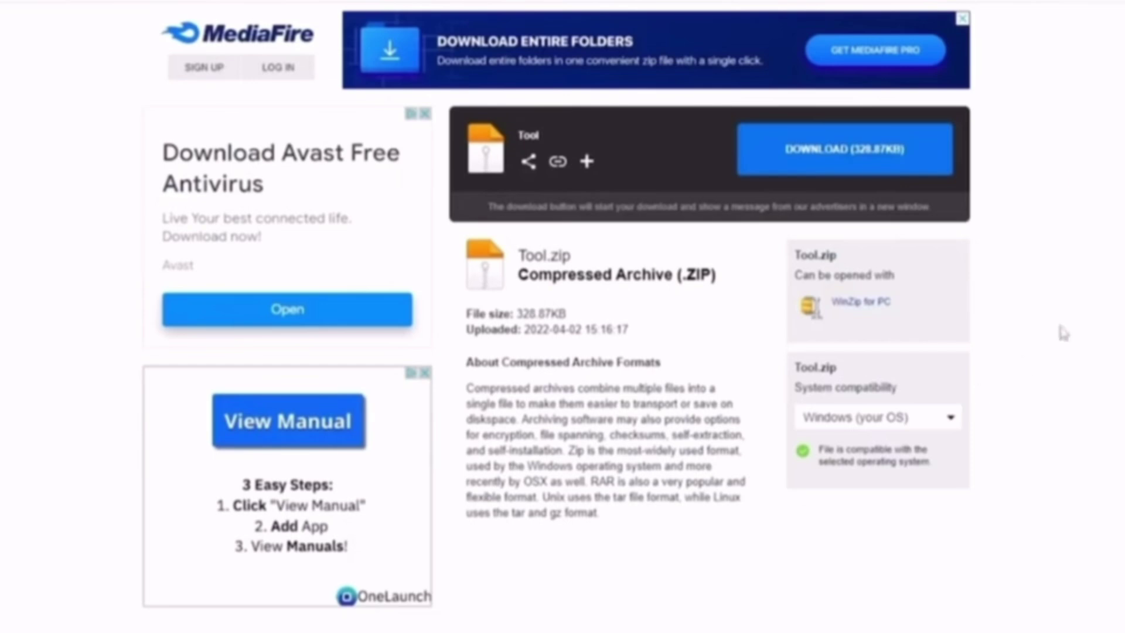
Download the 328.87KB Tool.zip from MediaFire and open it in WinRAR
click(887, 154)
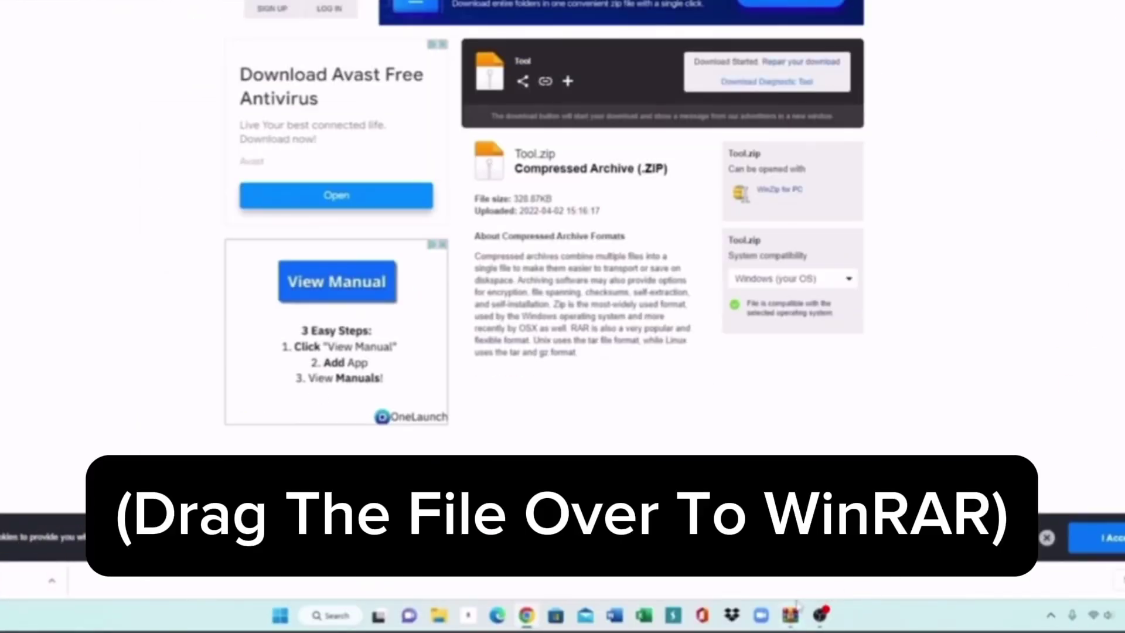
click(791, 613)
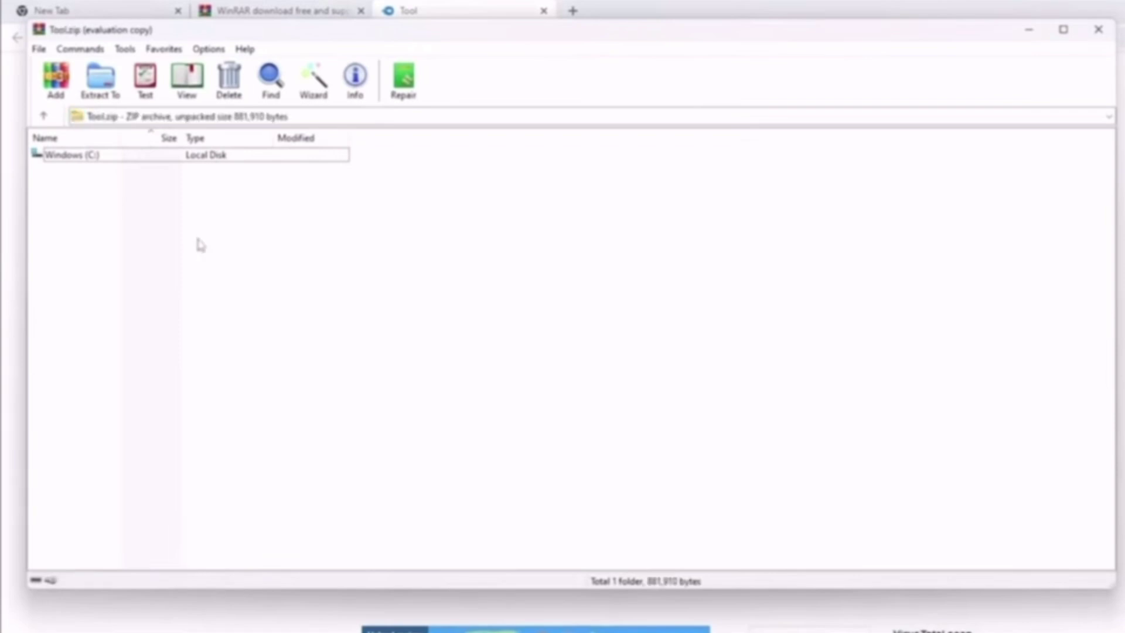
Extract Avatar Tools from the Tool folder, run Avatar PSN Tools.exe, and close WinRAR
double_click(82, 170)
click(82, 170)
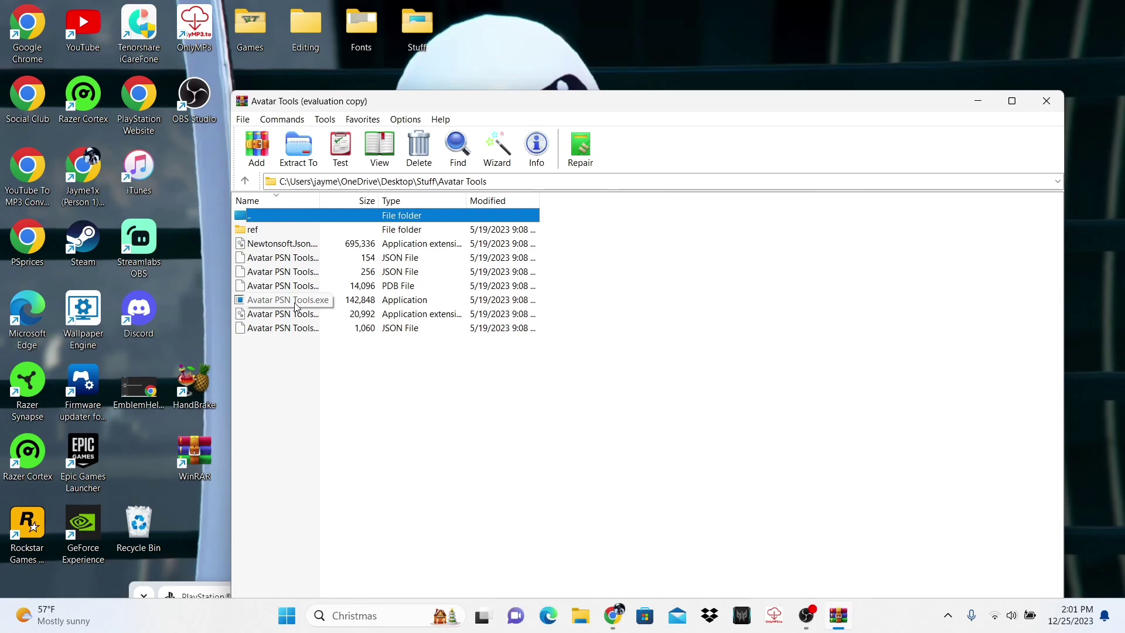
double_click(283, 300)
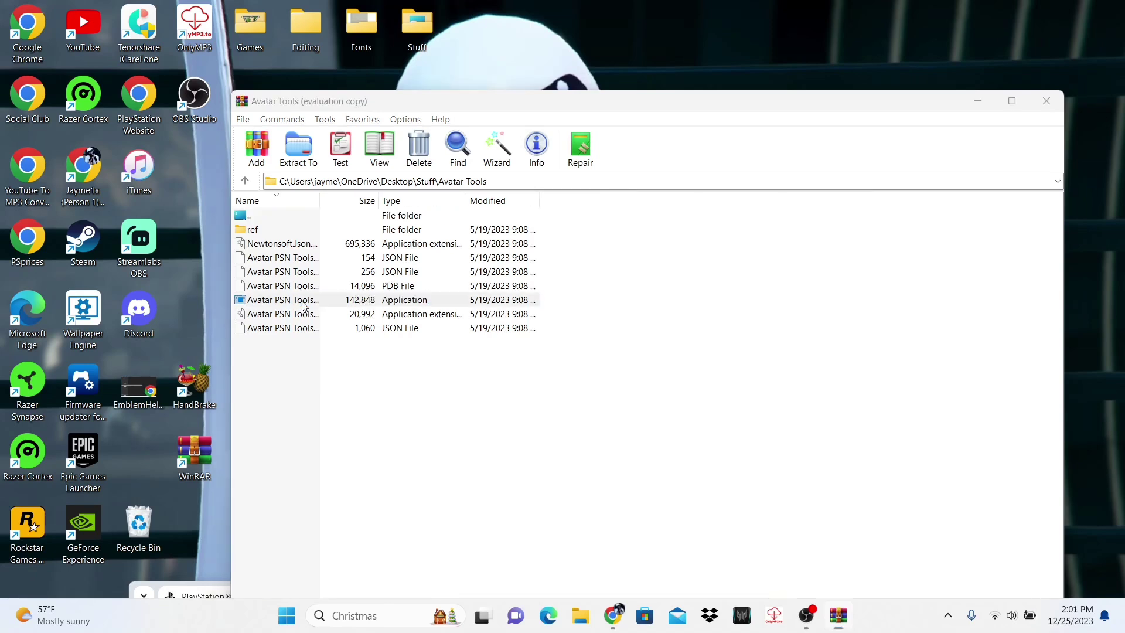
drag(278, 155, 251, 440)
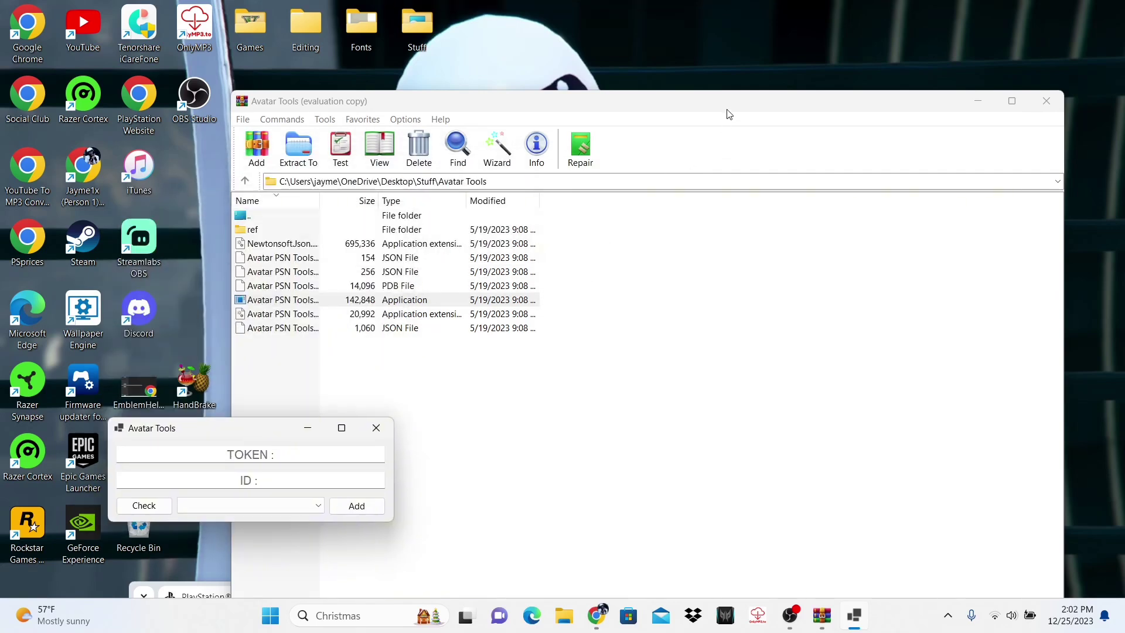
click(1059, 106)
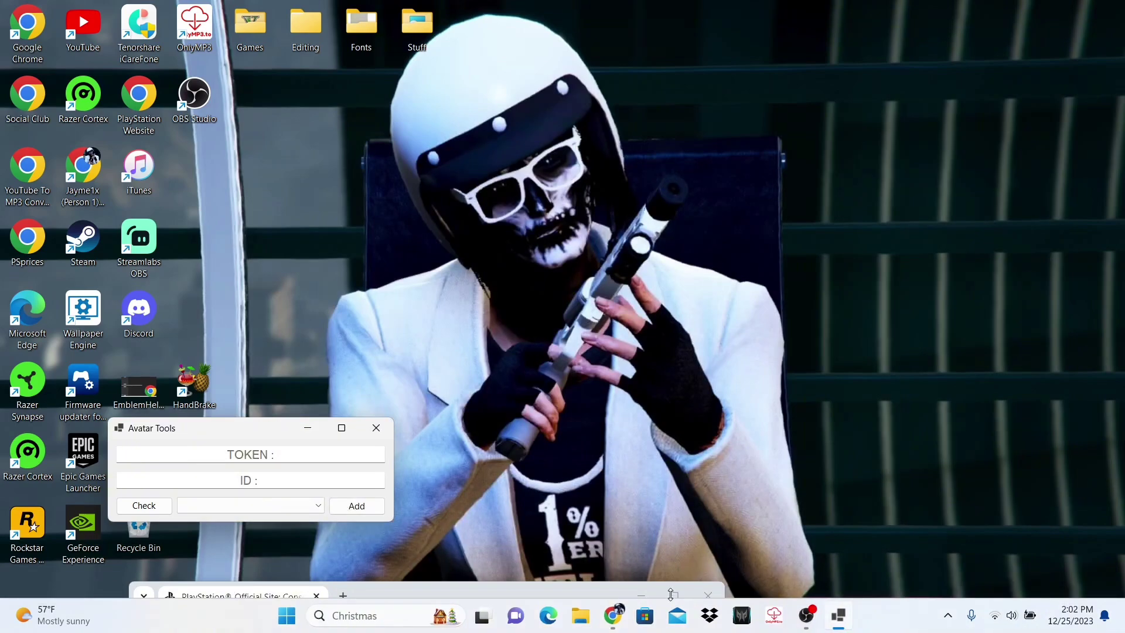
Maximize Chrome on playstation.com/en-us/ and open Inspect from the page's context menu
drag(397, 585, 607, 155)
click(885, 160)
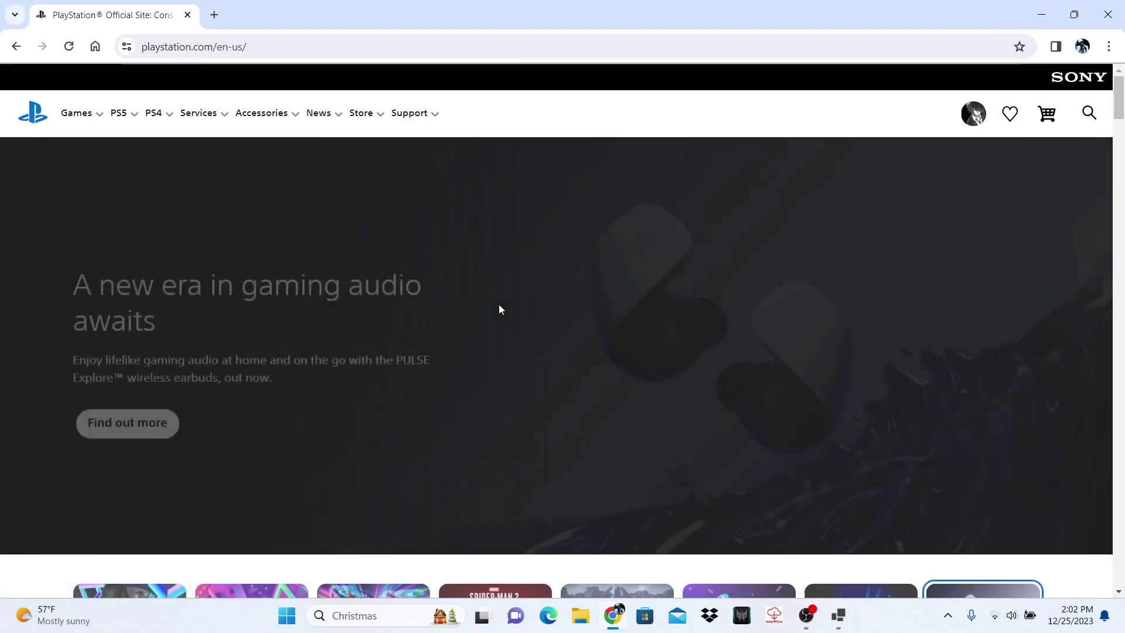
right_click(505, 285)
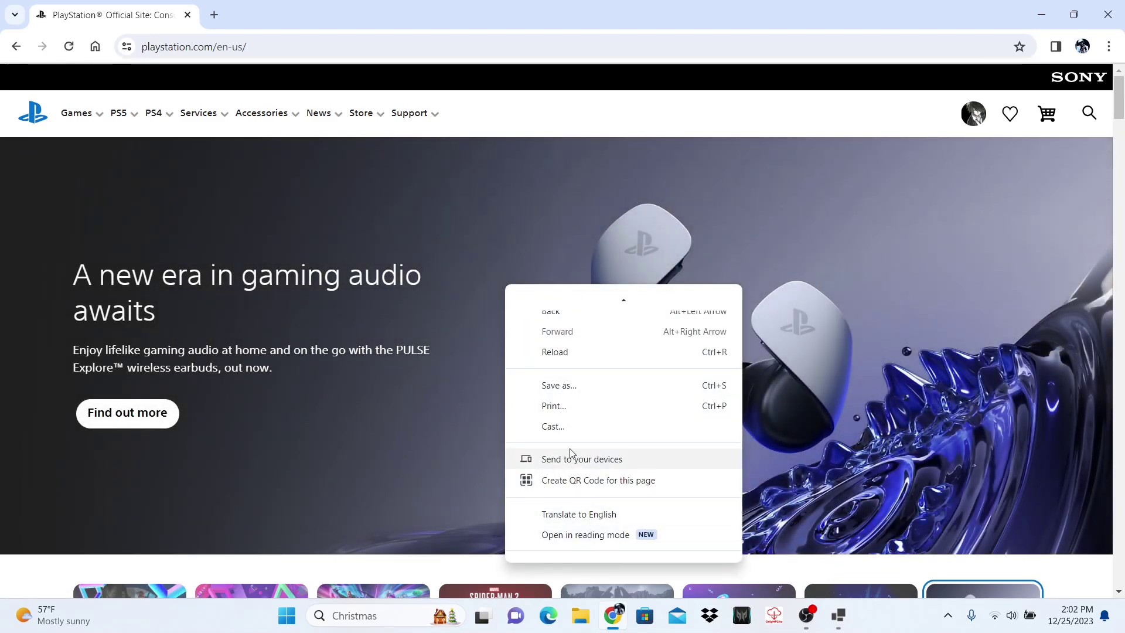
scroll(572, 452, down, 2)
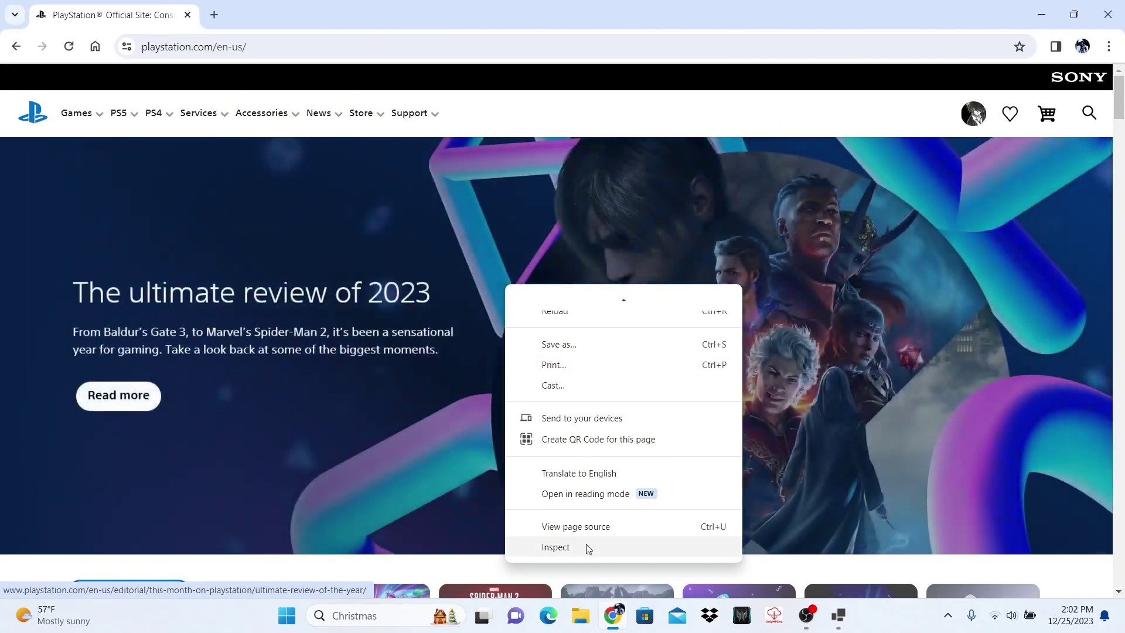
click(584, 547)
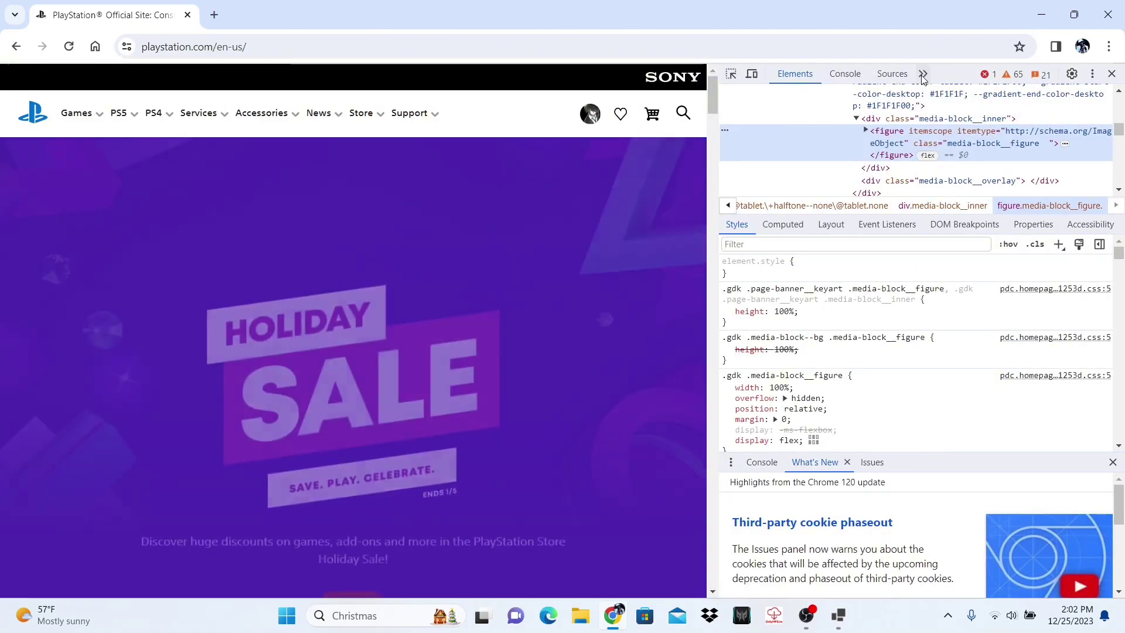
click(922, 74)
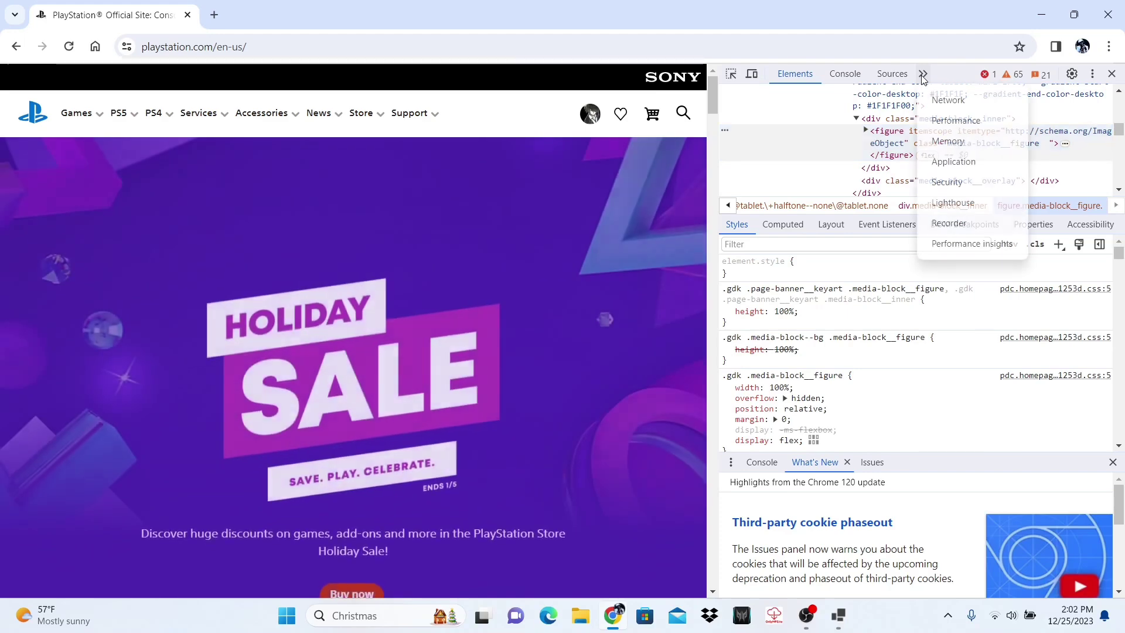
click(953, 162)
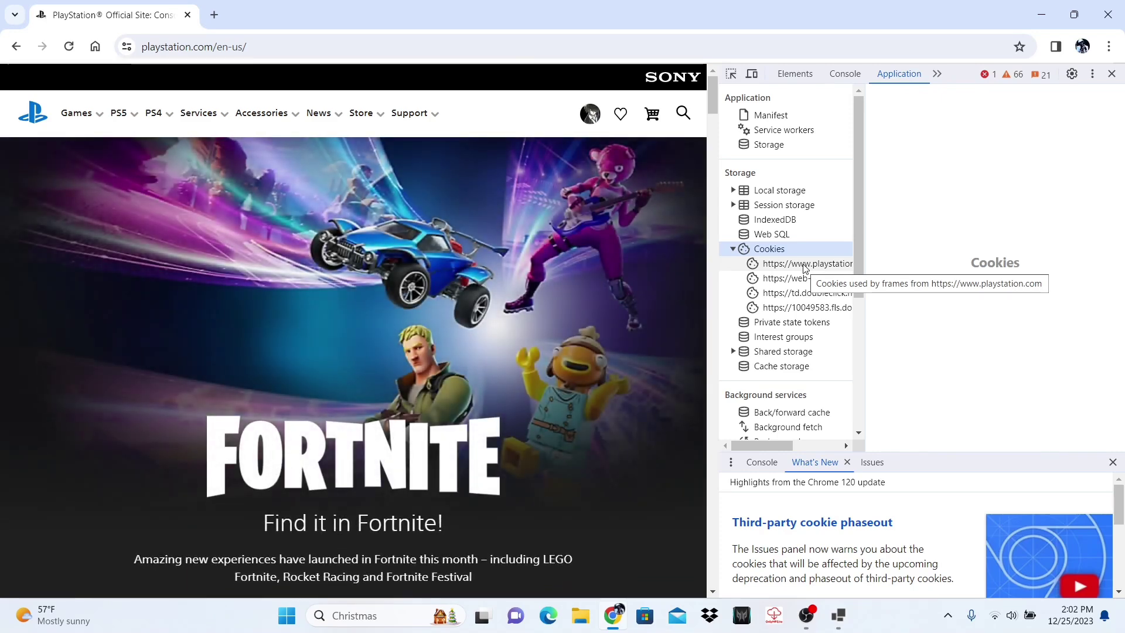
click(805, 268)
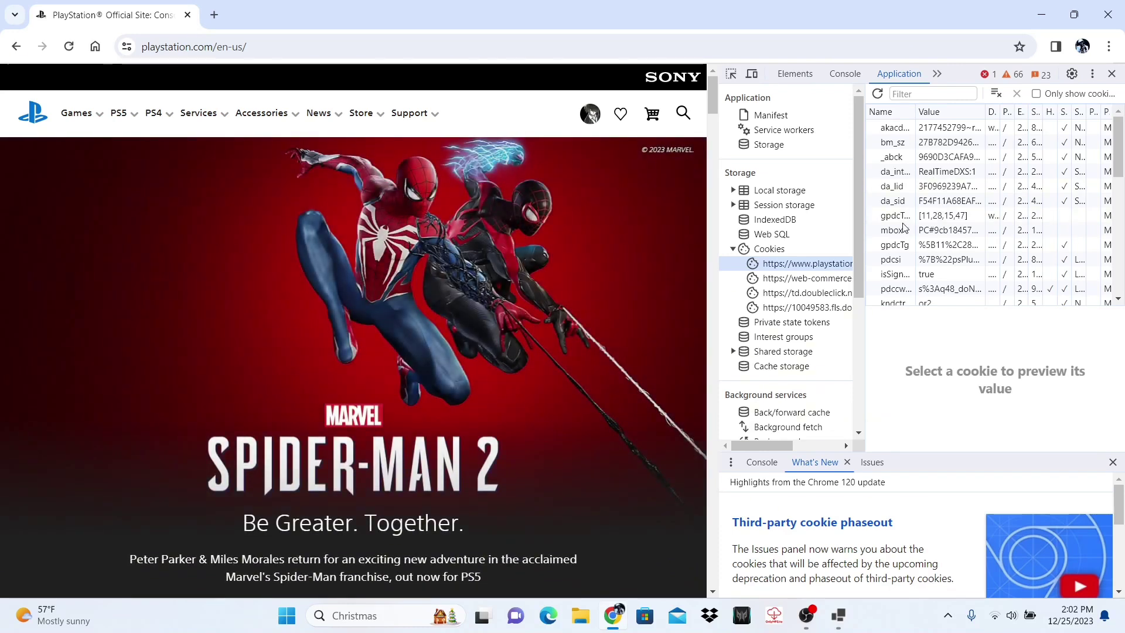
scroll(899, 230, down, 3)
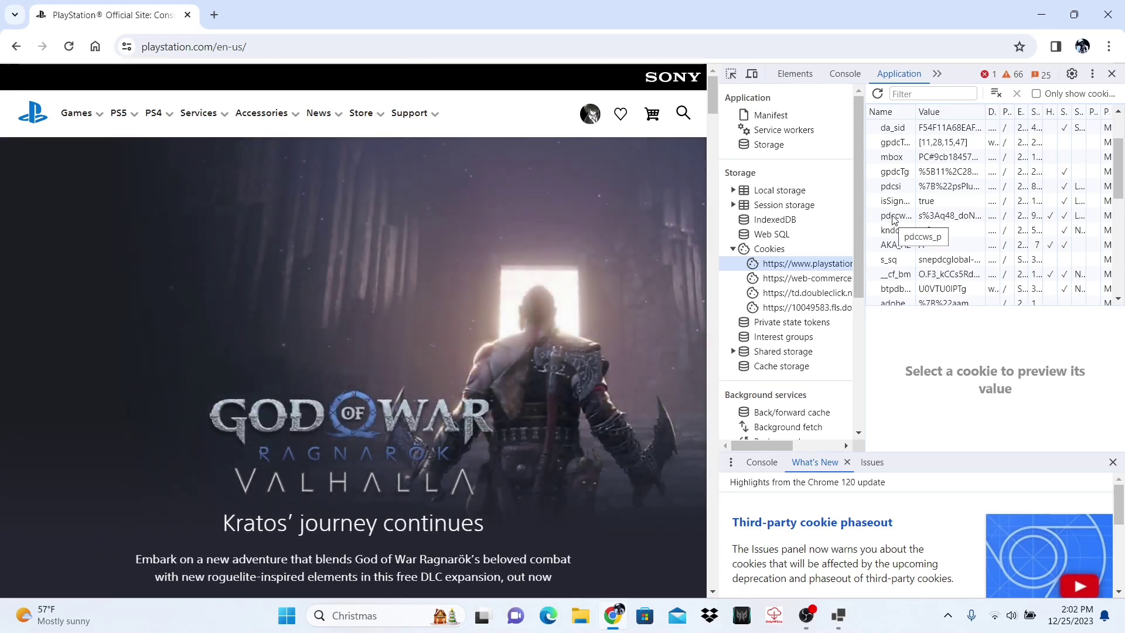
Select the pdccws_p cookie, show its value URL-decoded, and copy that value
click(895, 217)
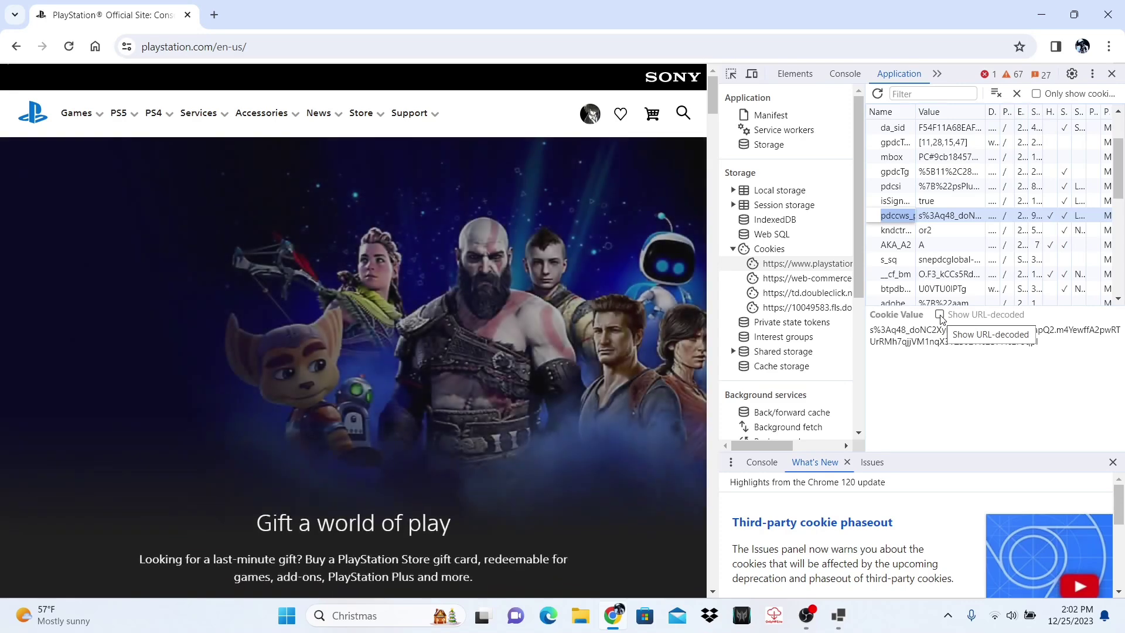
click(940, 315)
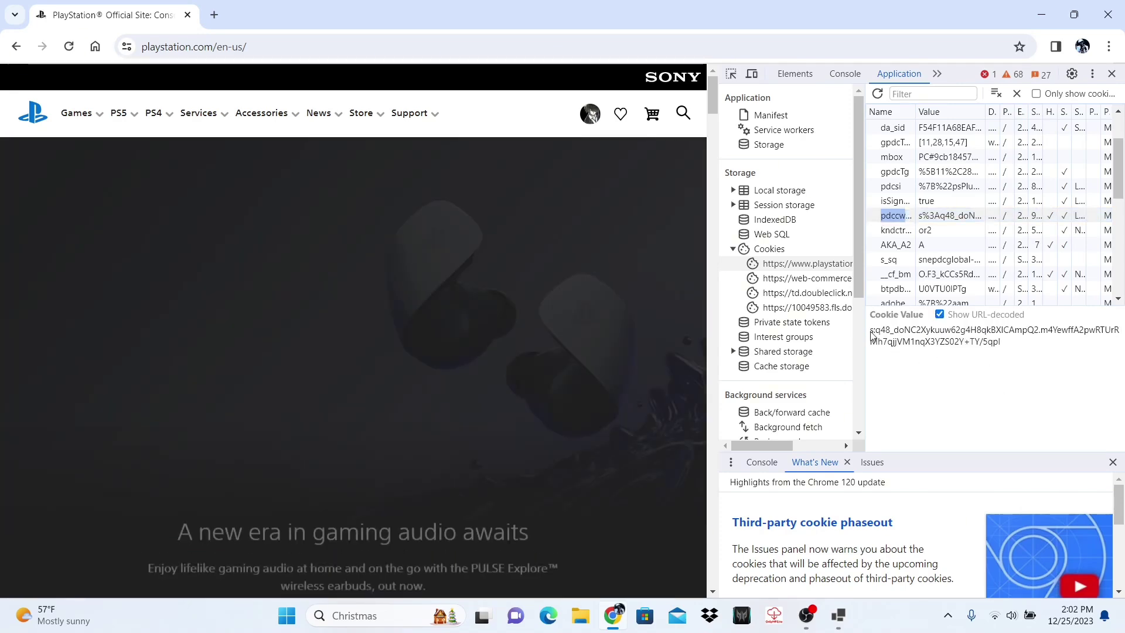
drag(873, 331, 1014, 356)
right_click(966, 335)
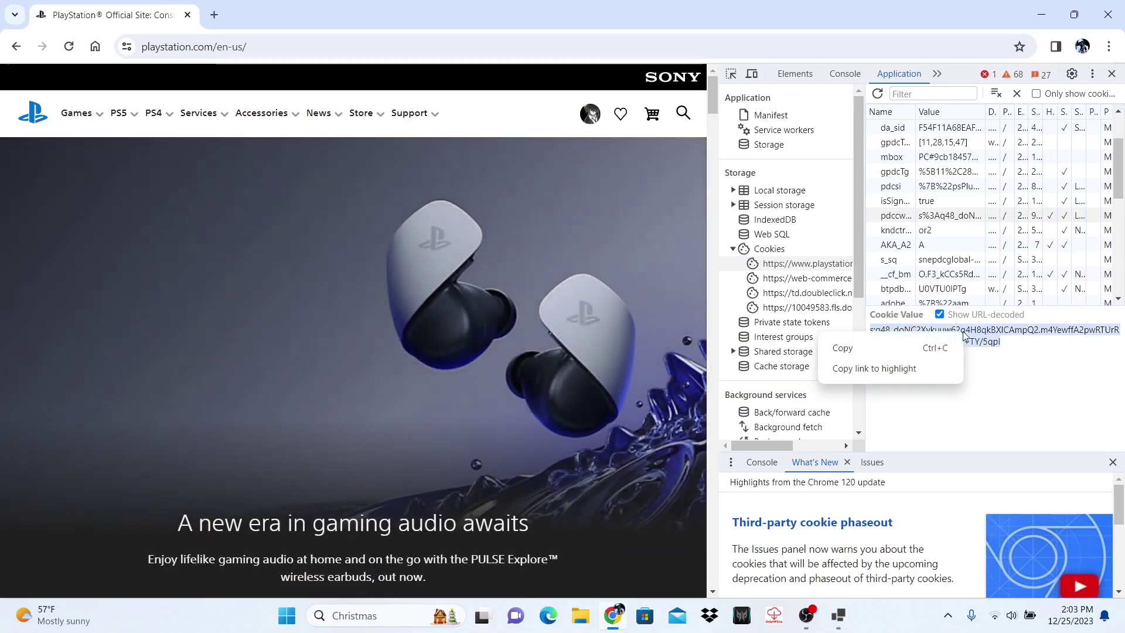
click(896, 347)
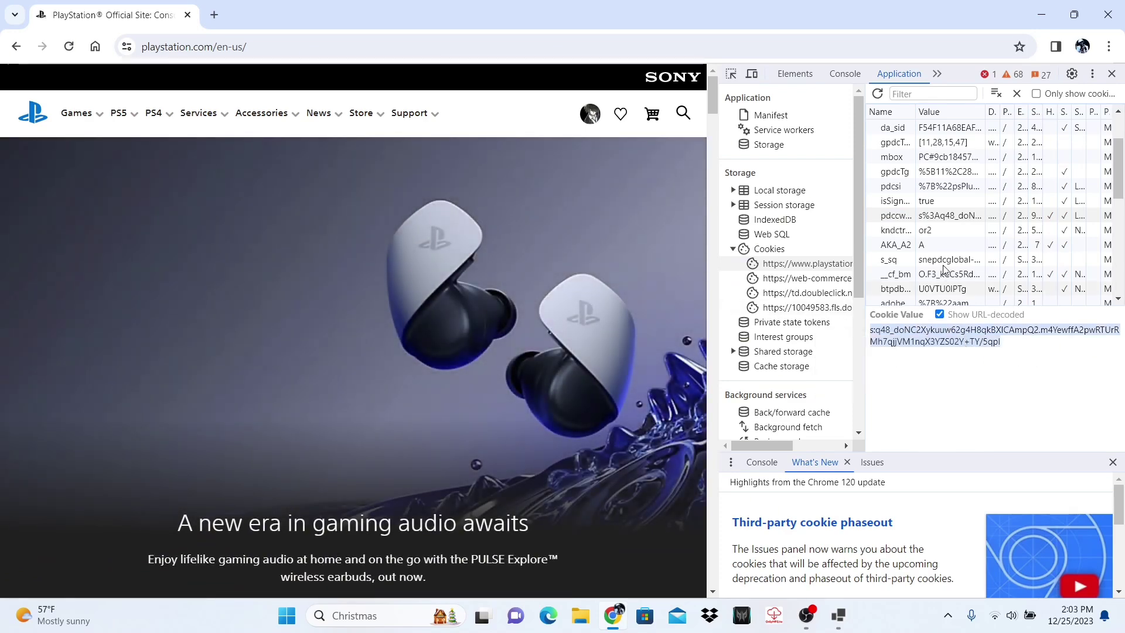
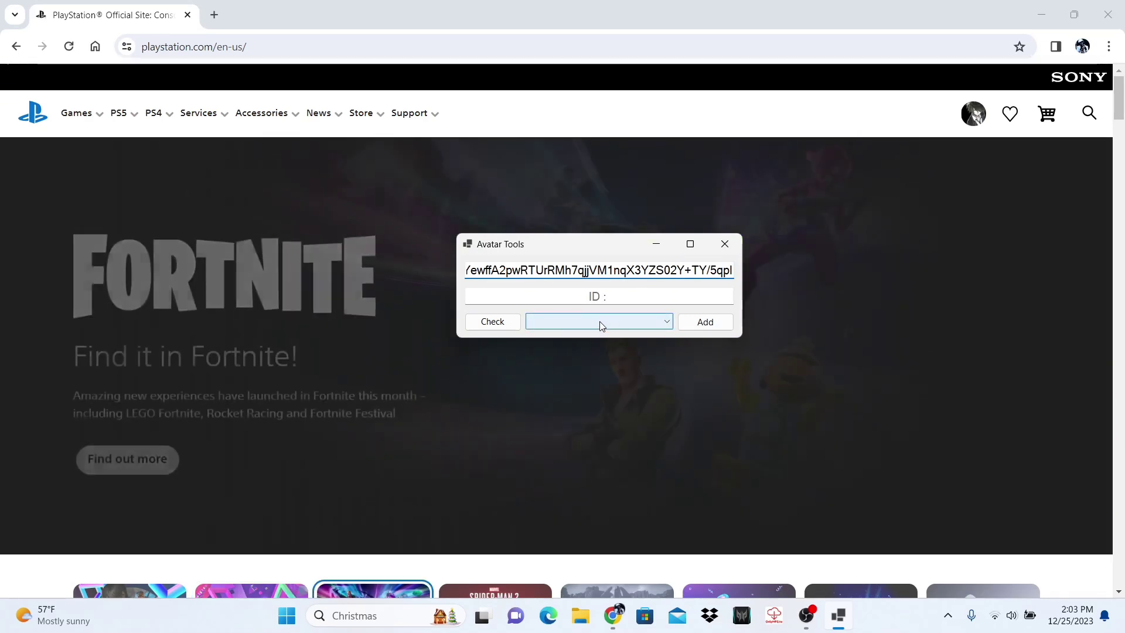
Choose en-US from the store region list in Avatar Tools
click(599, 323)
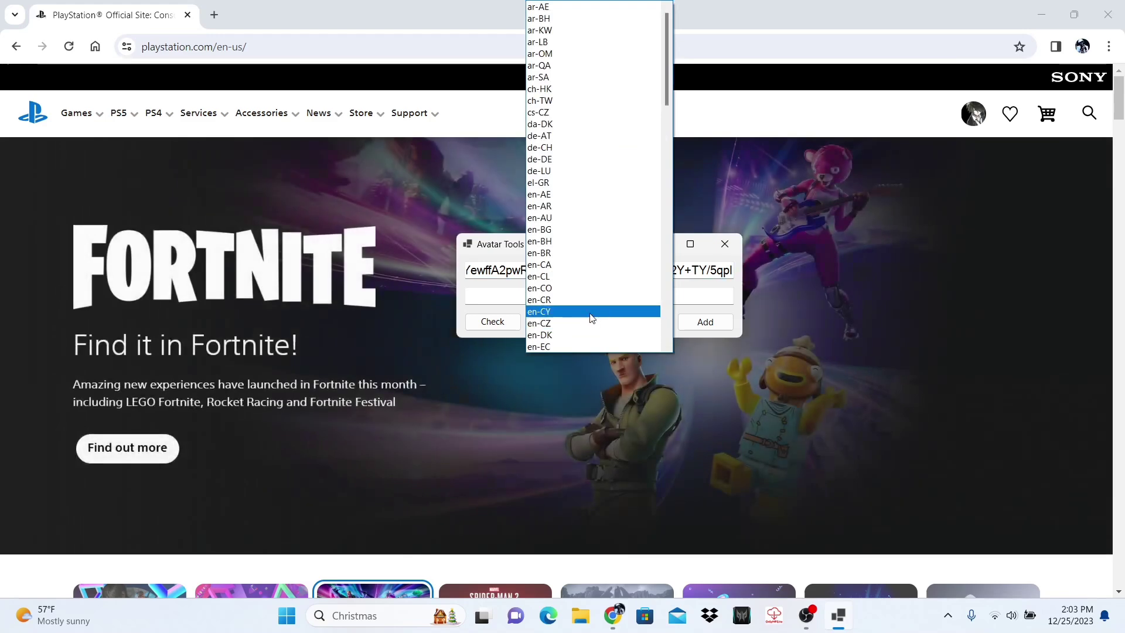
scroll(592, 240, down, 15)
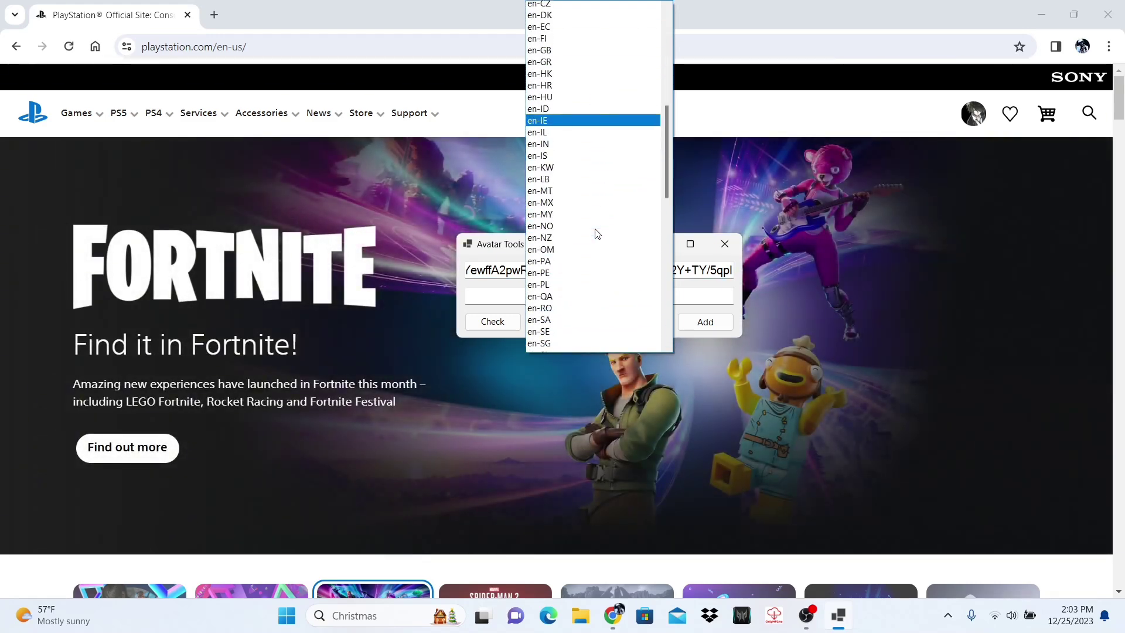
scroll(589, 240, down, 8)
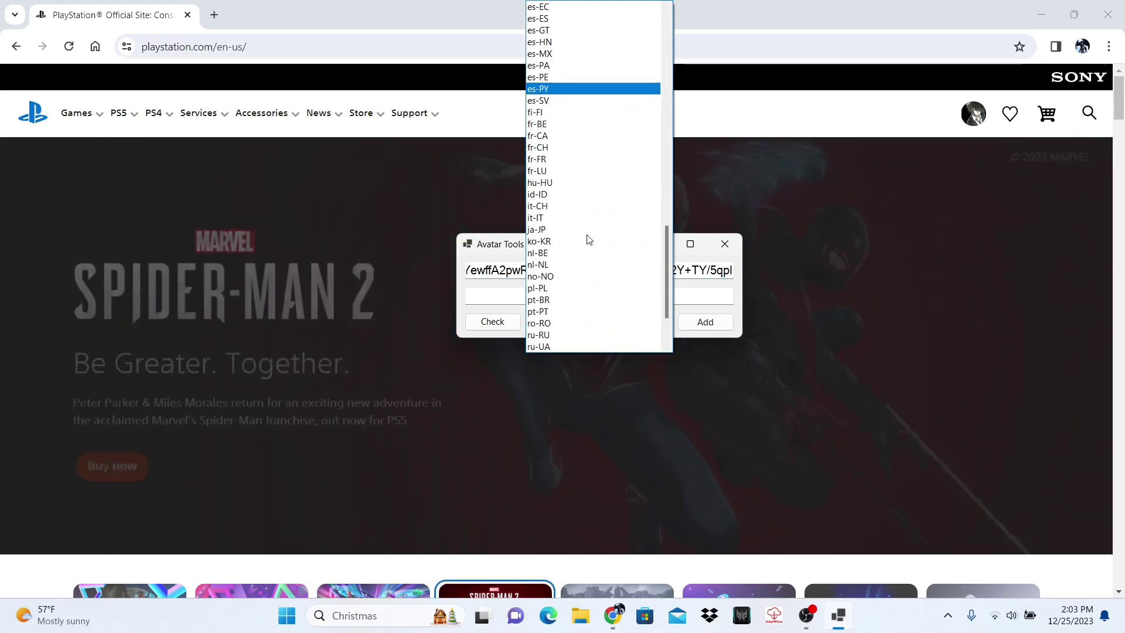
scroll(588, 240, down, 3)
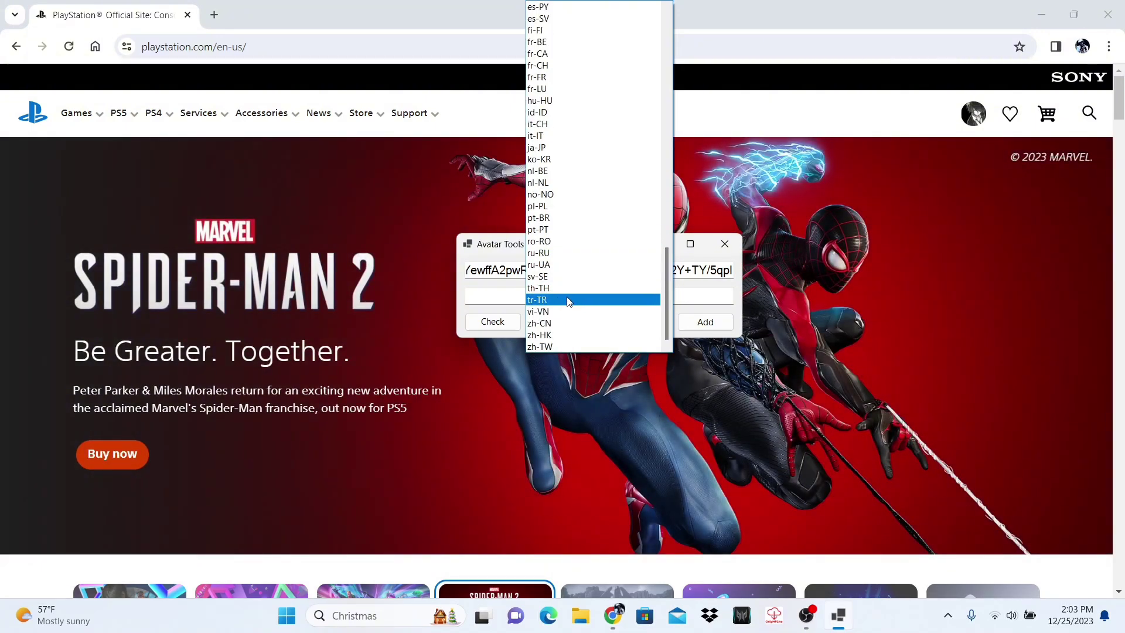
scroll(574, 217, up, 2)
scroll(572, 209, up, 5)
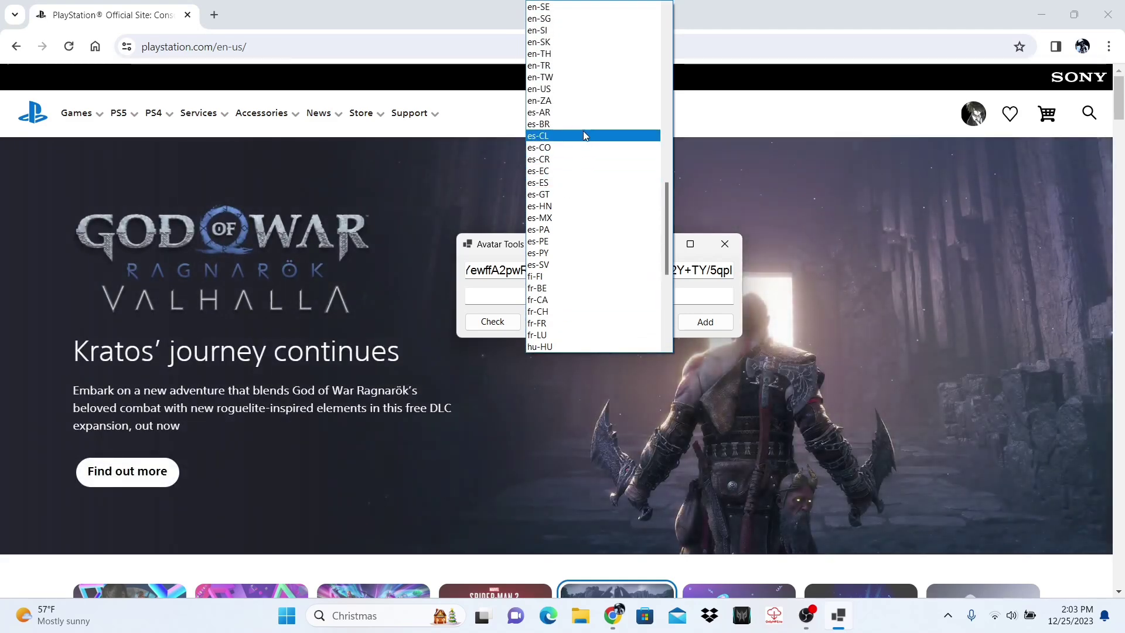
click(578, 89)
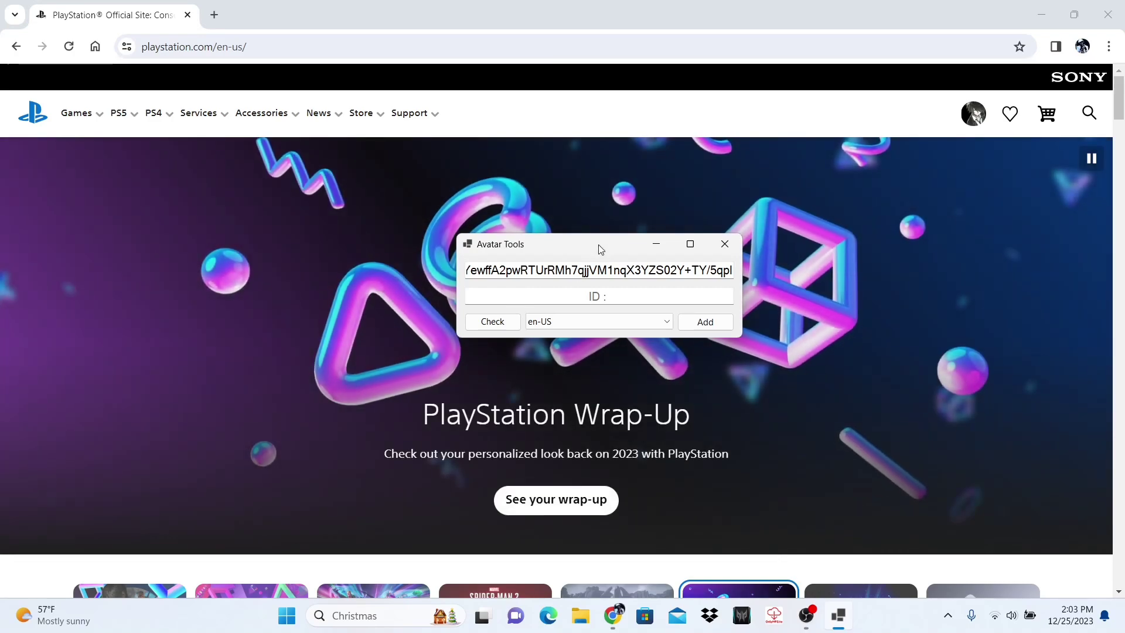
Go to psprices.com in a new browser tab
click(214, 15)
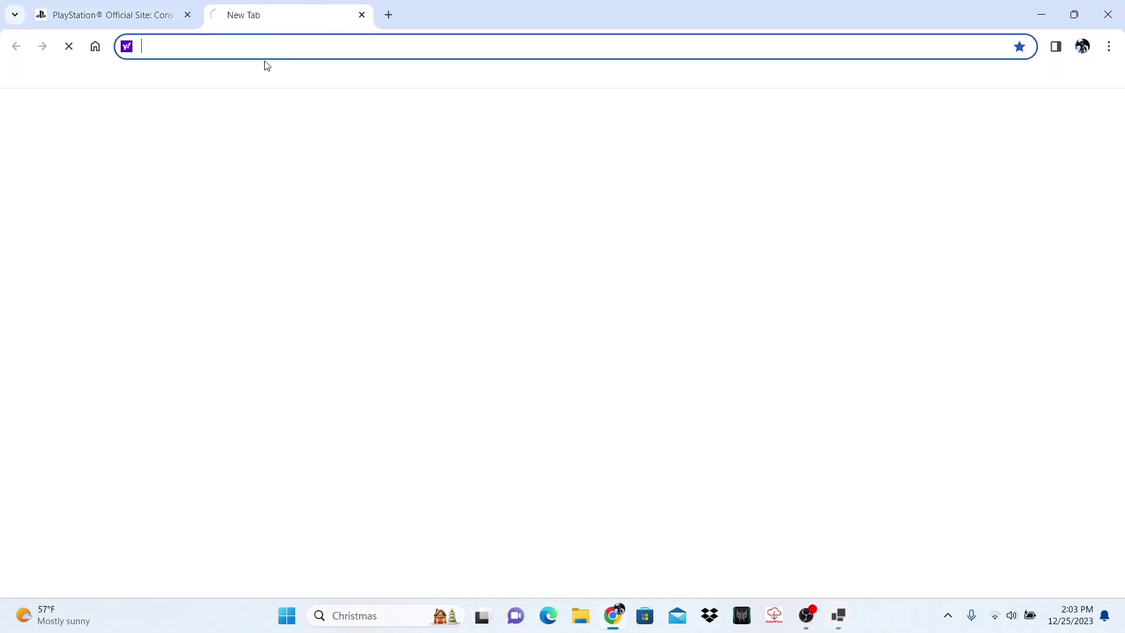
text(pspr)
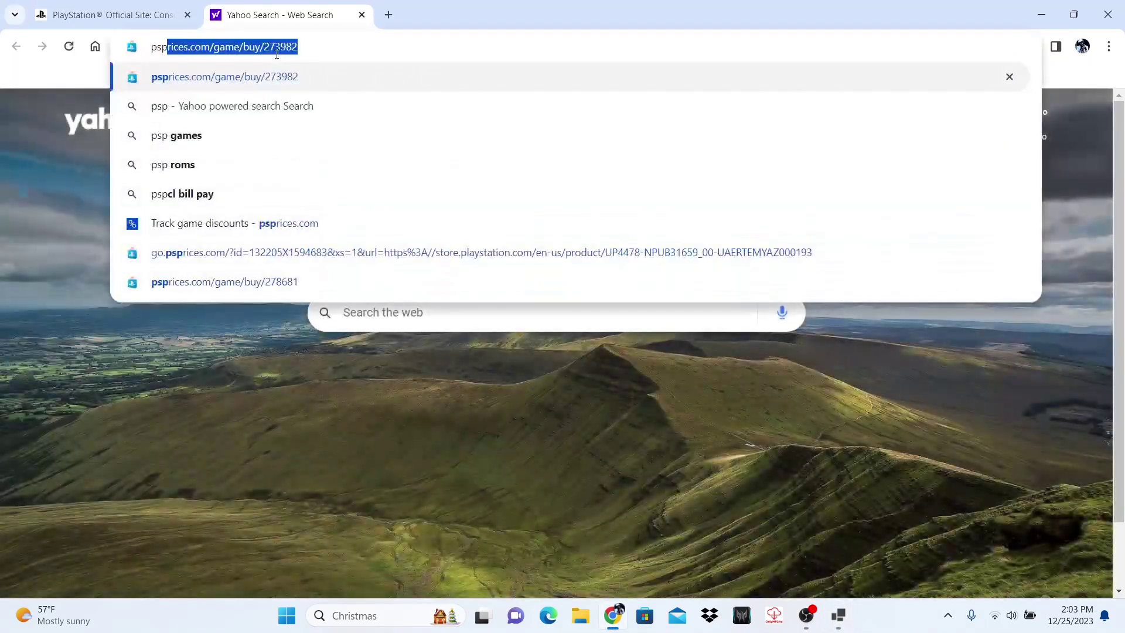
text(ices)
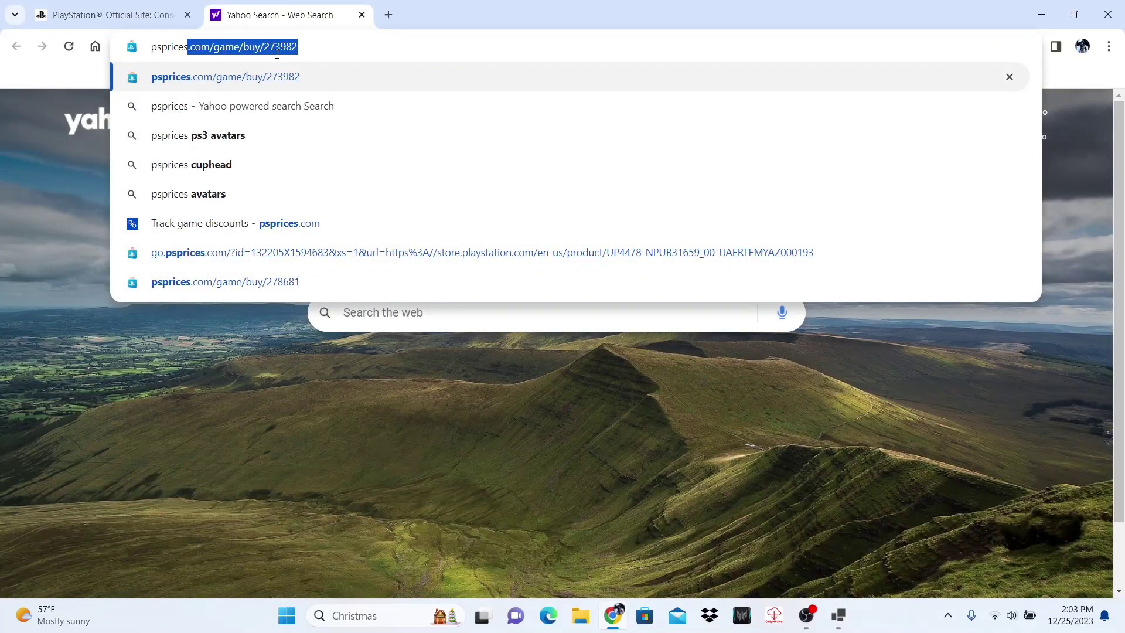
text(.com)
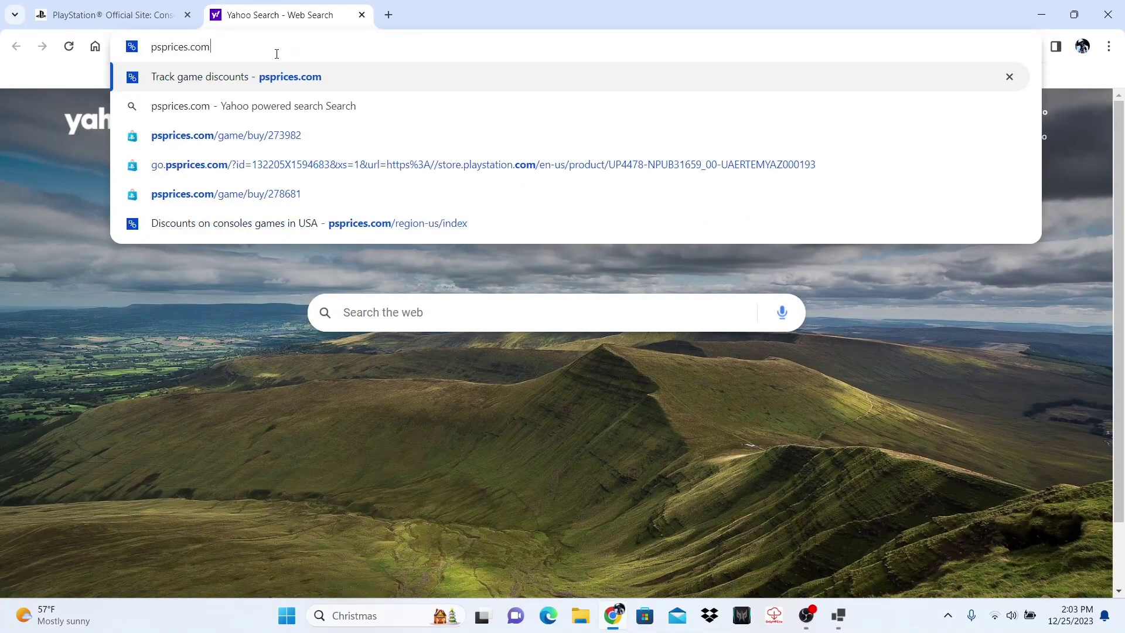
key(Return)
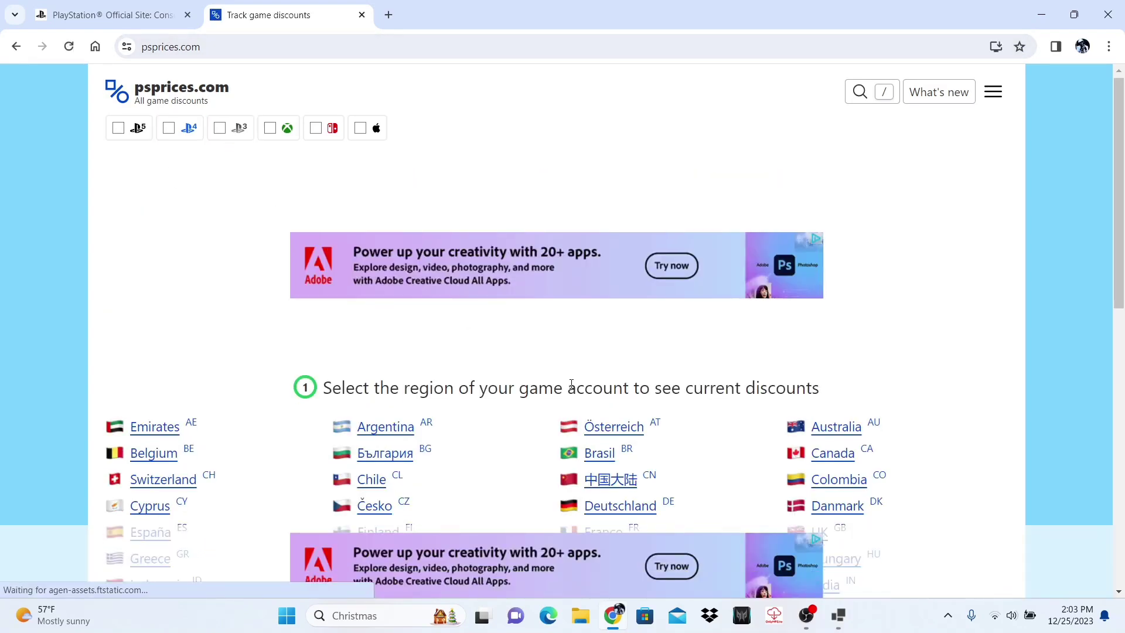
Pick the USA region and filter the deals list to PS3
scroll(545, 394, down, 5)
scroll(544, 393, down, 3)
click(139, 296)
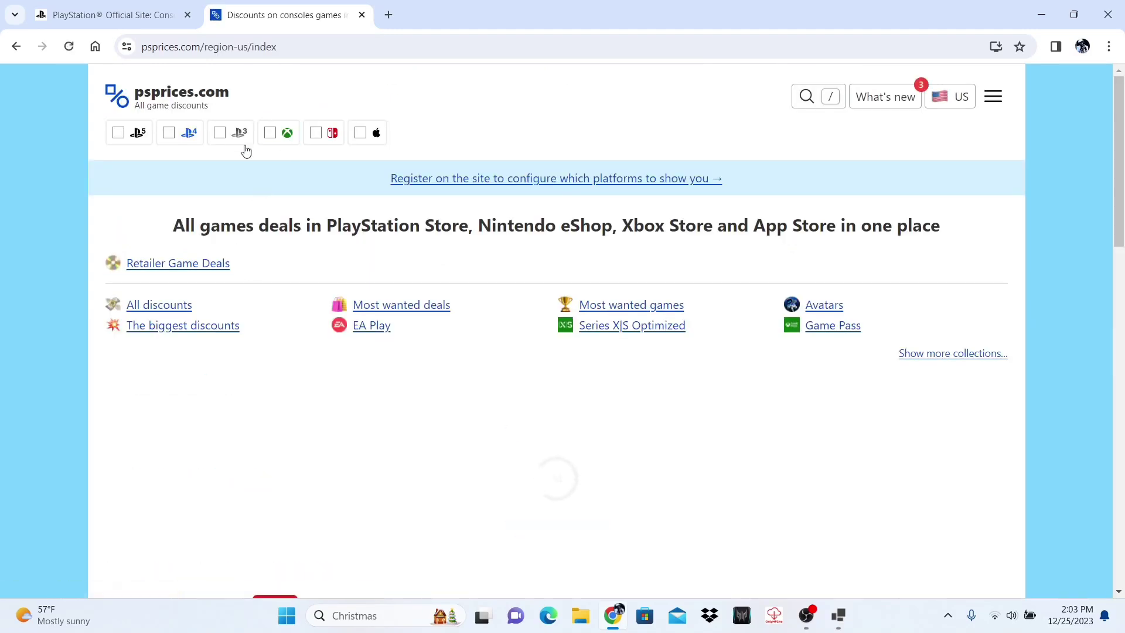
click(220, 145)
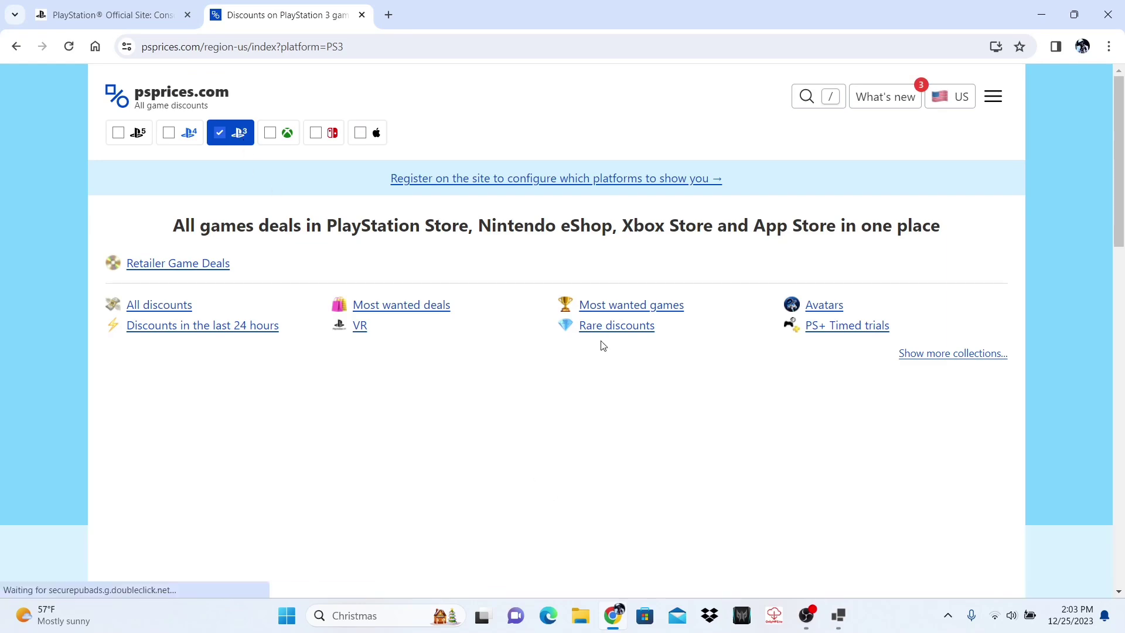
Browse the PS3 Avatars collection and open the Hyperdimension Neptunia Mk2: Chika Avatar page
click(801, 330)
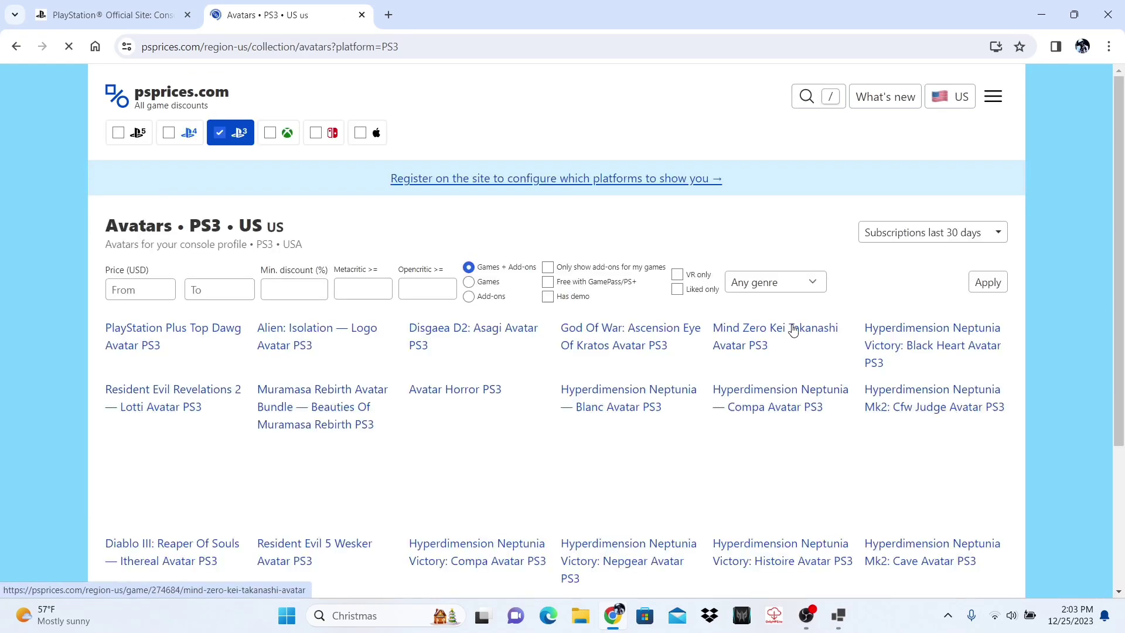
scroll(558, 345, down, 1)
scroll(586, 348, down, 15)
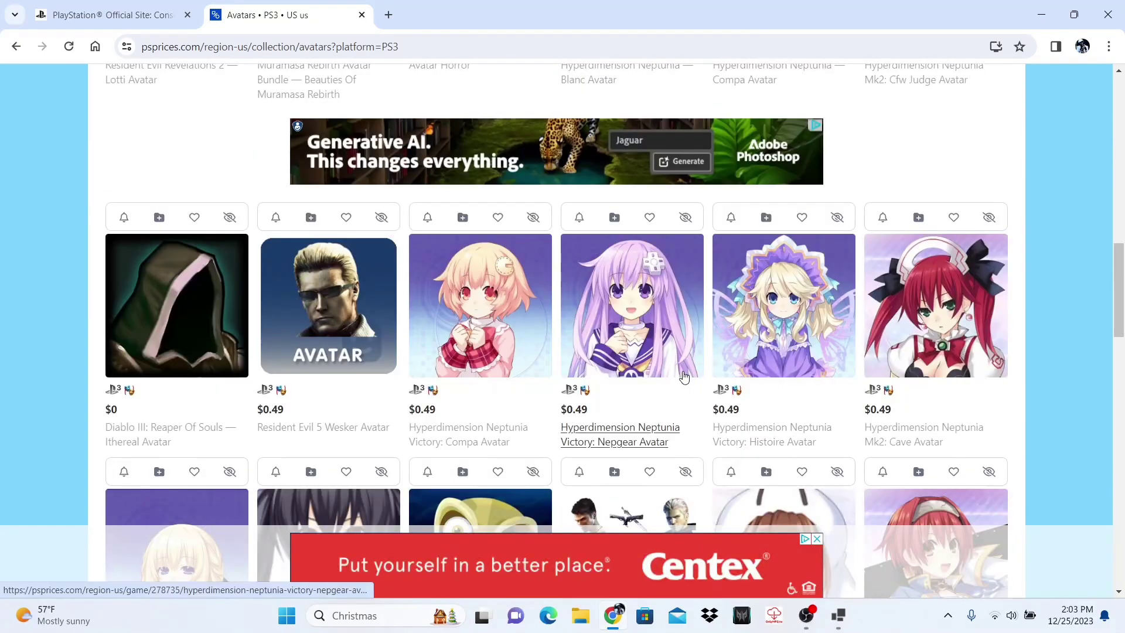
scroll(651, 350, down, 3)
scroll(630, 350, down, 4)
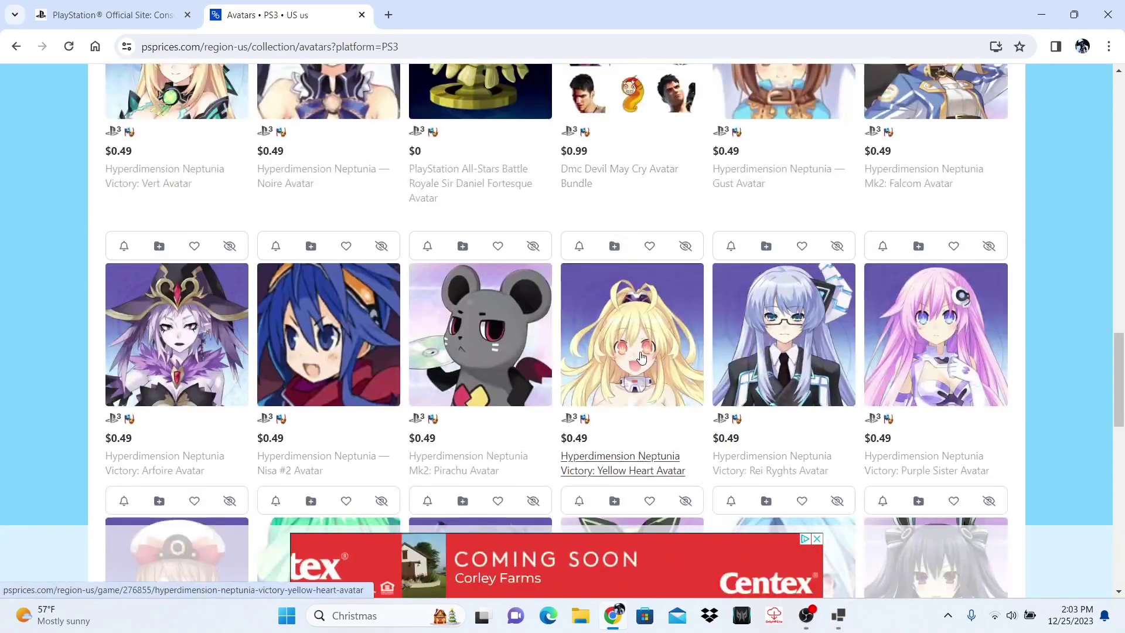
scroll(627, 358, down, 2)
scroll(626, 359, down, 2)
click(651, 345)
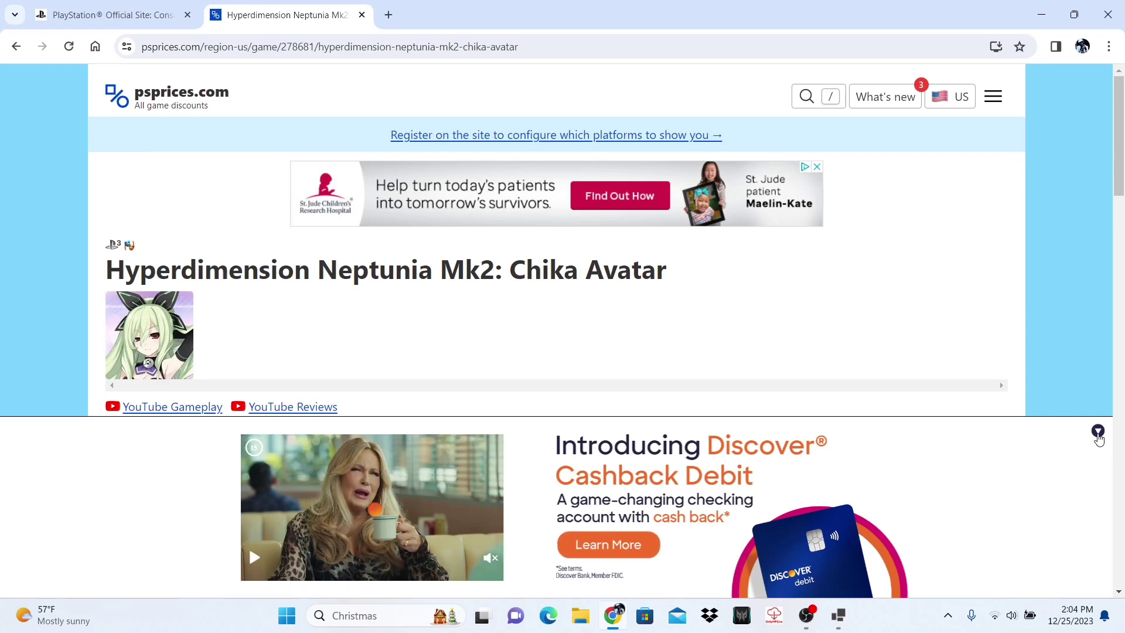
Collapse the bottom ad and follow the $0.49 PlayStation Store listing to a new tab
click(1098, 434)
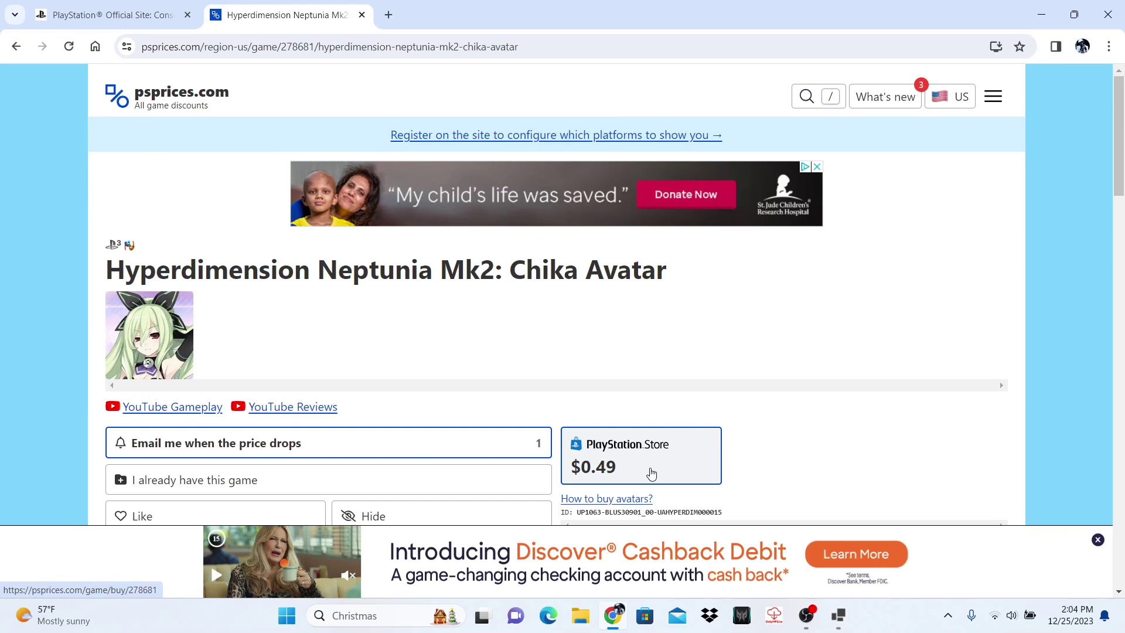
click(632, 465)
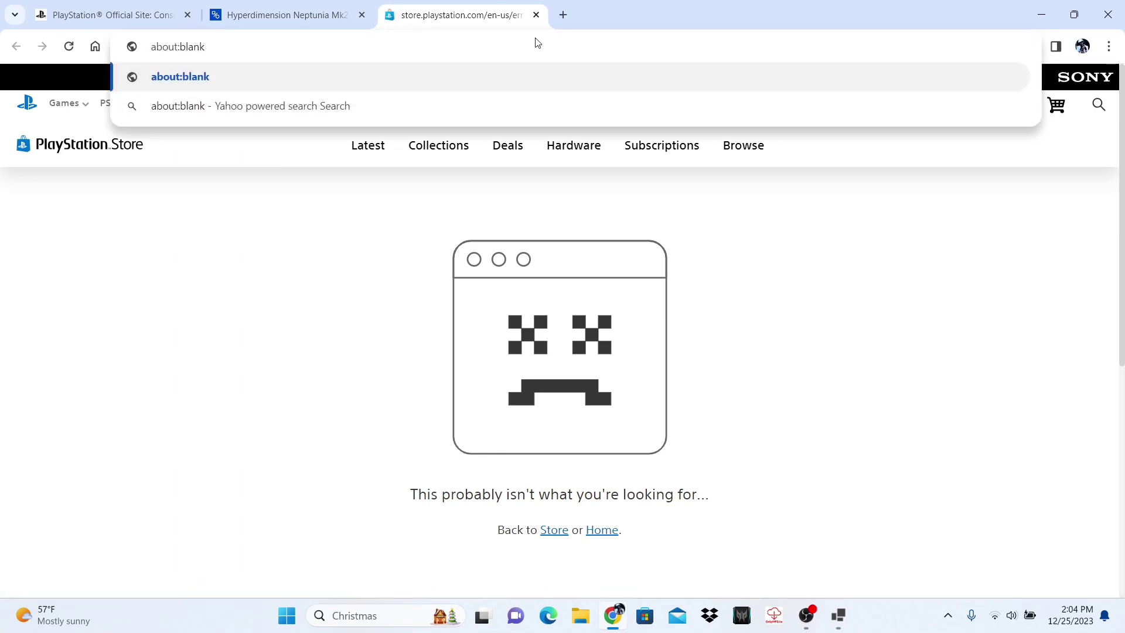
Reopen the store listing from the Chika page until the full error page address is back
key(BackSpace)
key(BackSpace)
key(BackSpace)
key(BackSpace)
key(BackSpace)
key(BackSpace)
key(BackSpace)
key(BackSpace)
key(BackSpace)
key(BackSpace)
key(BackSpace)
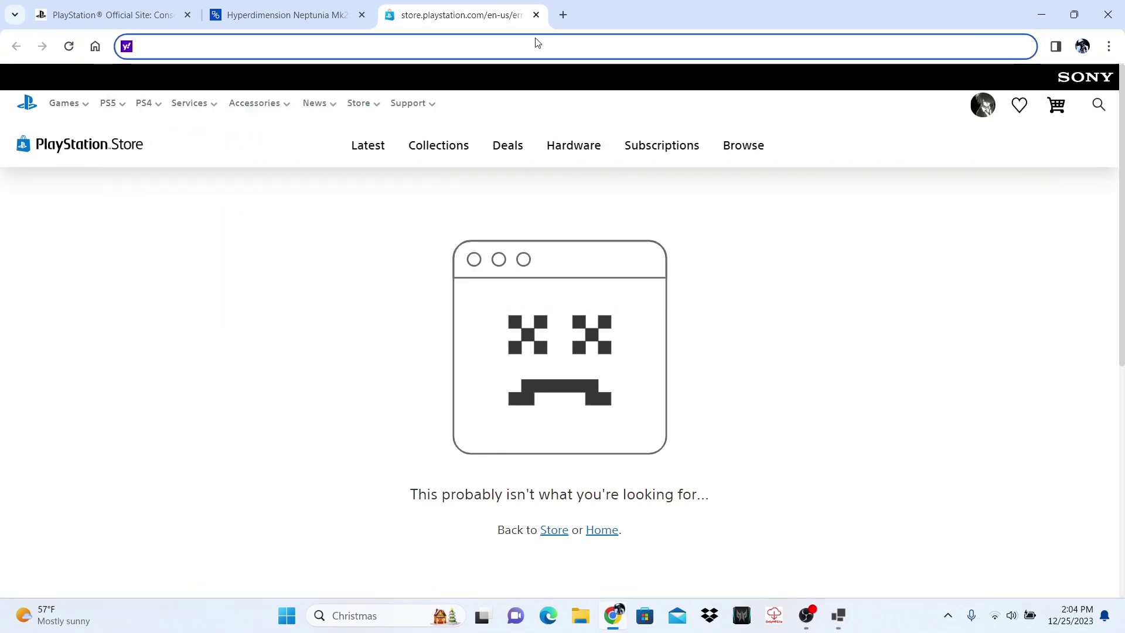
click(536, 15)
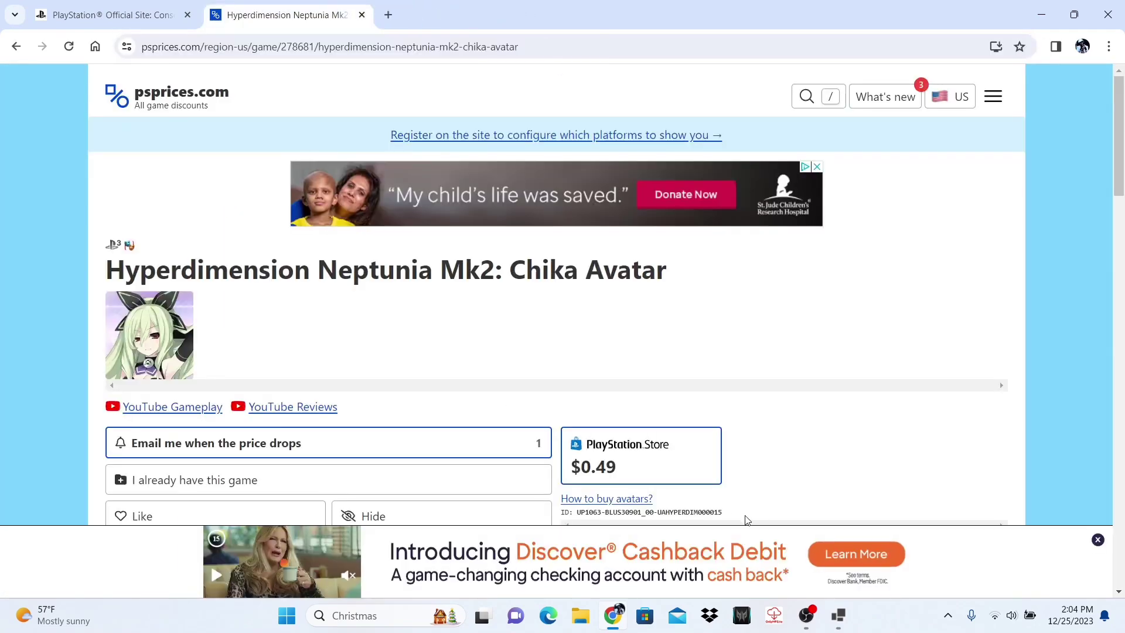
click(660, 459)
click(292, 40)
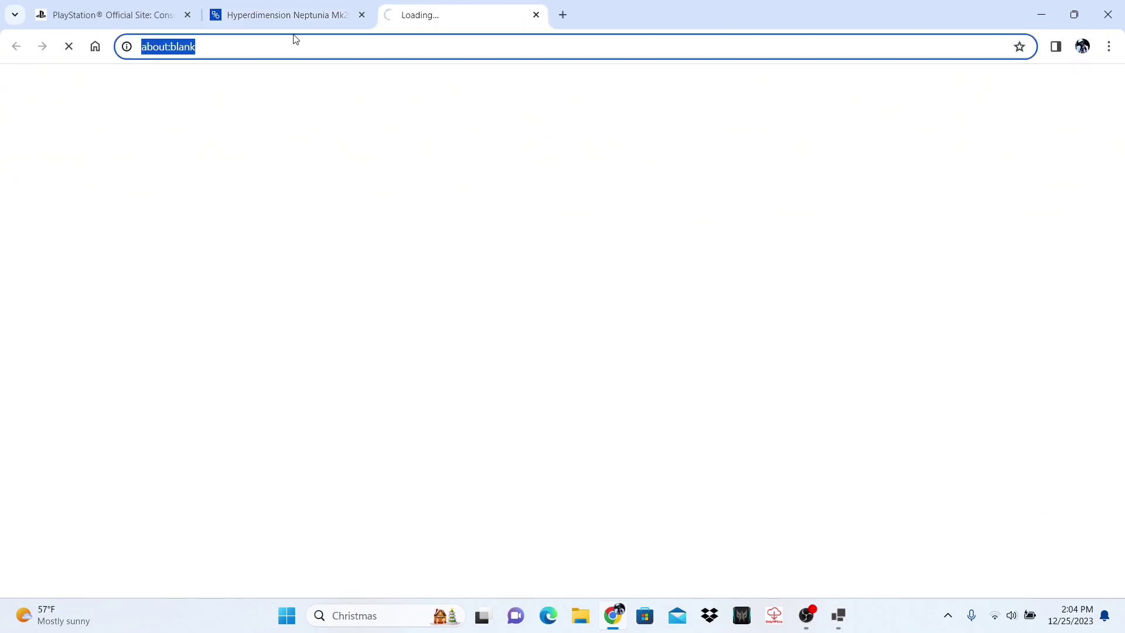
key(BackSpace)
text(https://store.playstation.com/en-us/error)
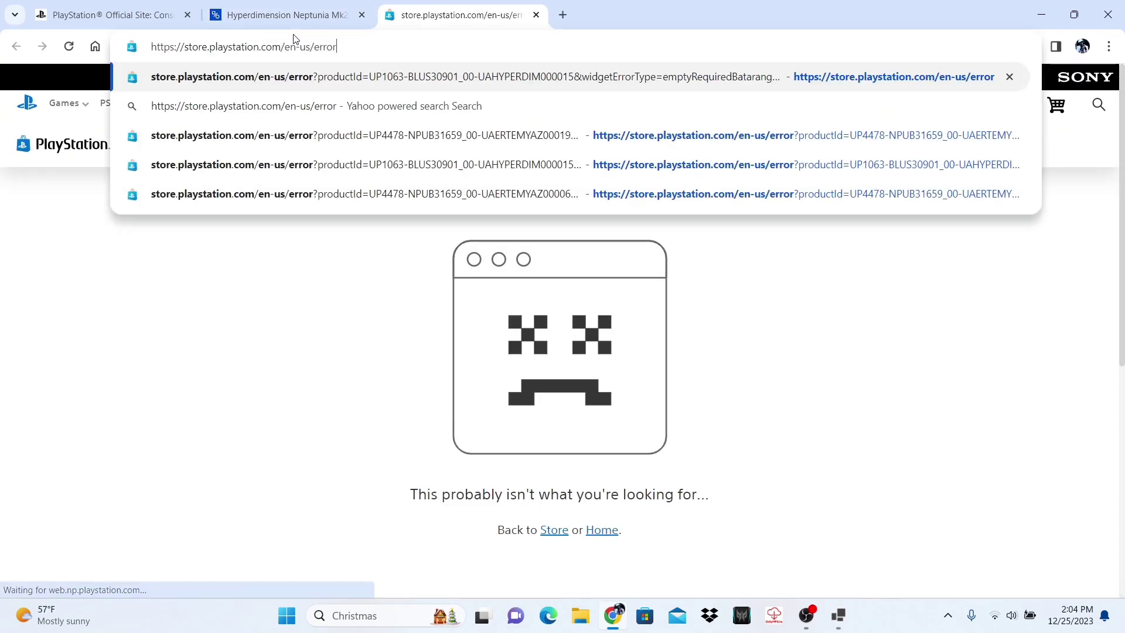
key(ctrl+shift+Tab)
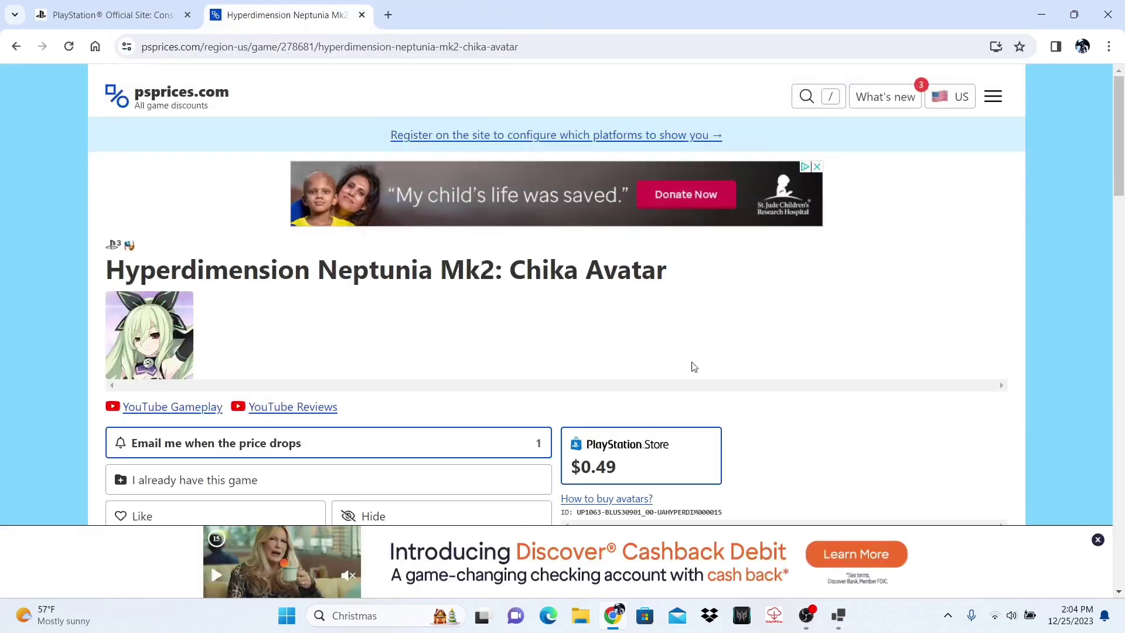
click(665, 454)
click(287, 51)
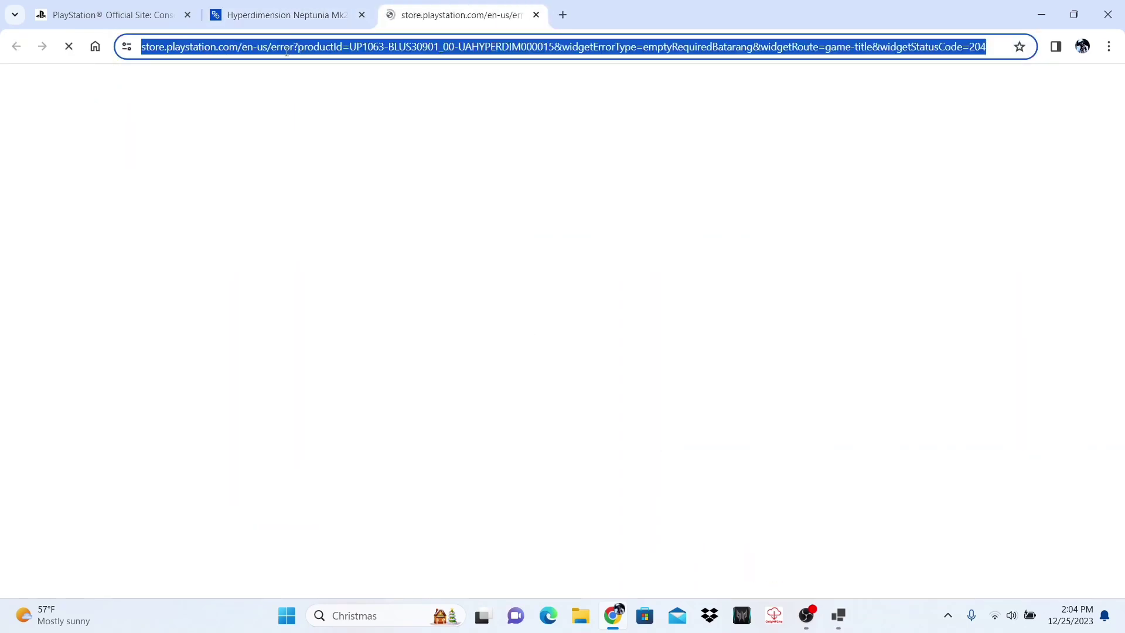
key(BackSpace)
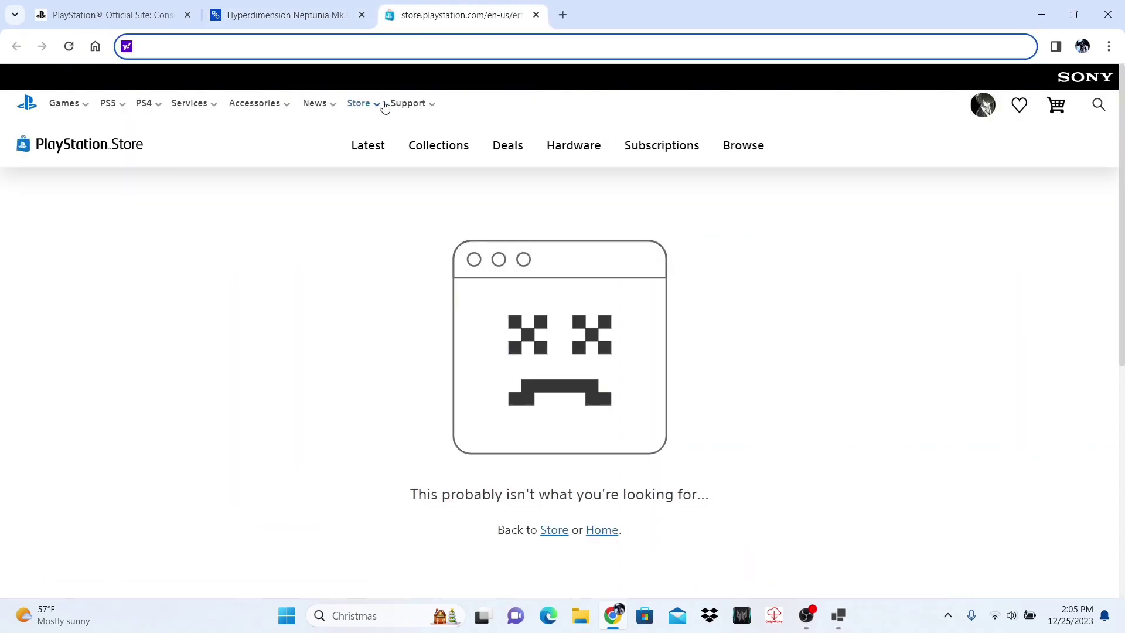
click(537, 14)
click(698, 445)
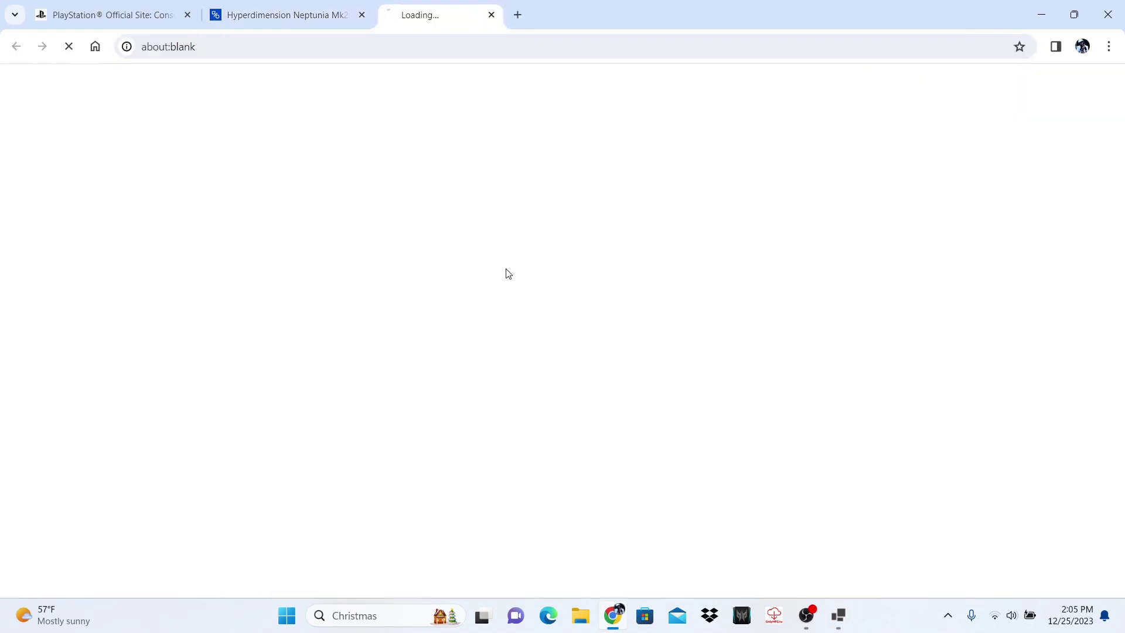
click(274, 46)
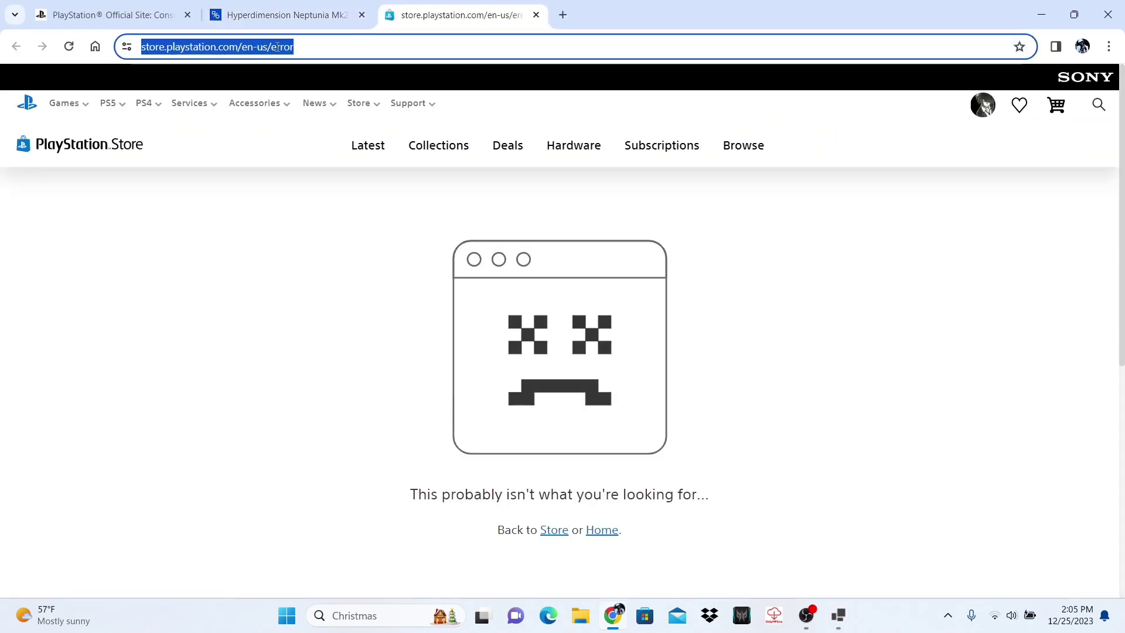
key(BackSpace)
text(https://store.playstation.com/en-us/error?productId=UP1063-BLUS30901_00-UAHYPERDIM000015&widgetErrorType=emptyRequiredBatarang&widgetRoute=game-title&widgetStatusCode=204)
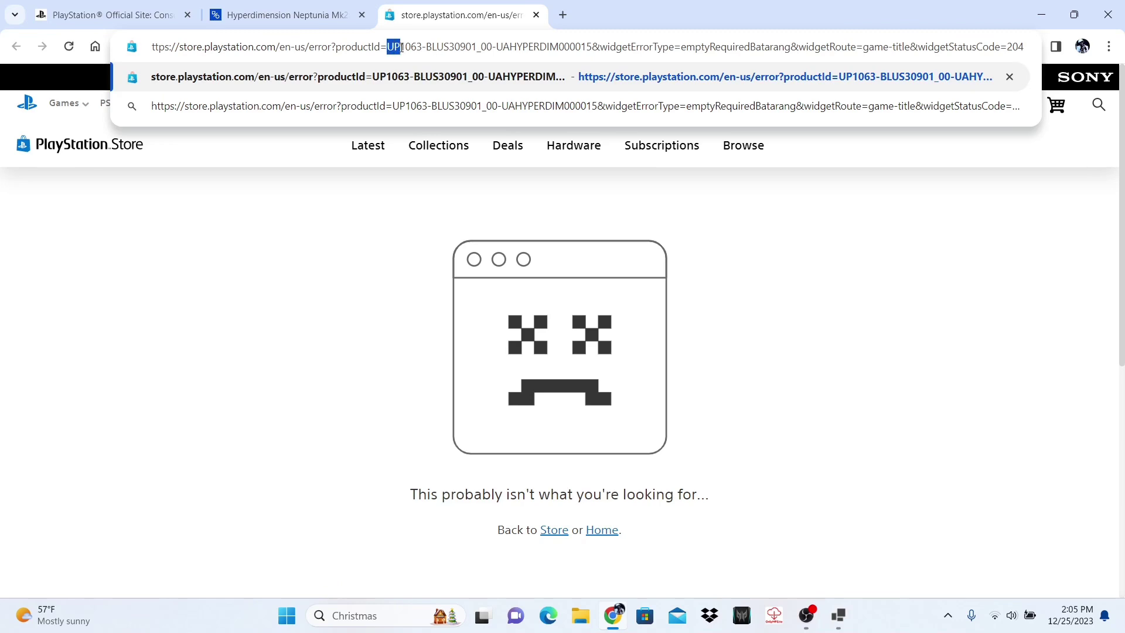
Copy the product ID UP1063-BLUS30901_00-UAHYPERDIM000015 from the address bar
drag(421, 47, 590, 50)
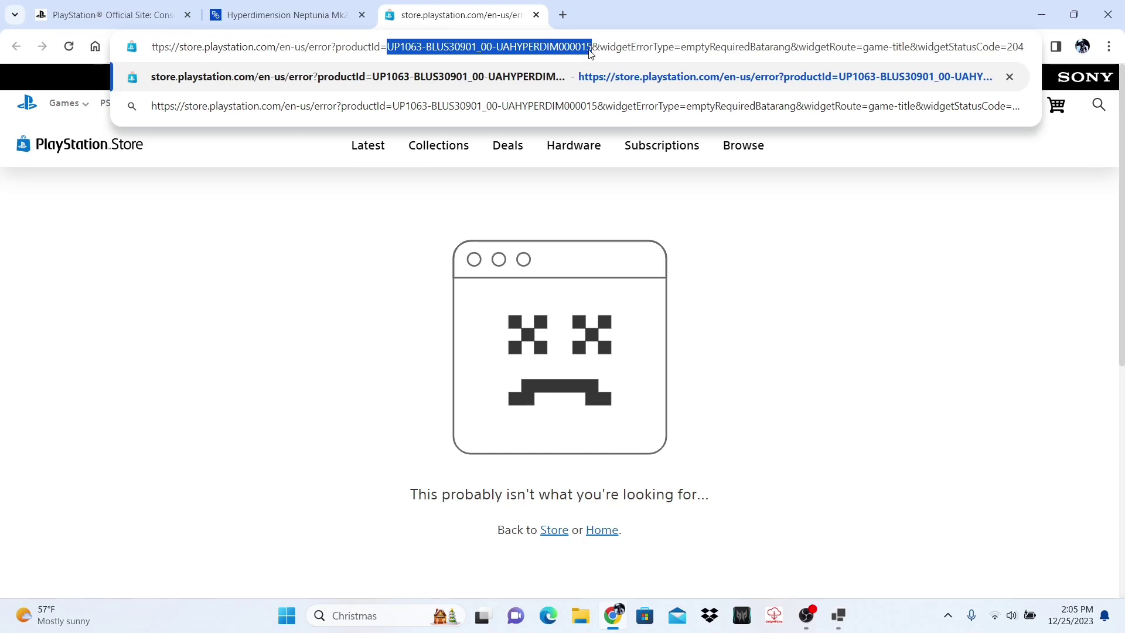
right_click(558, 52)
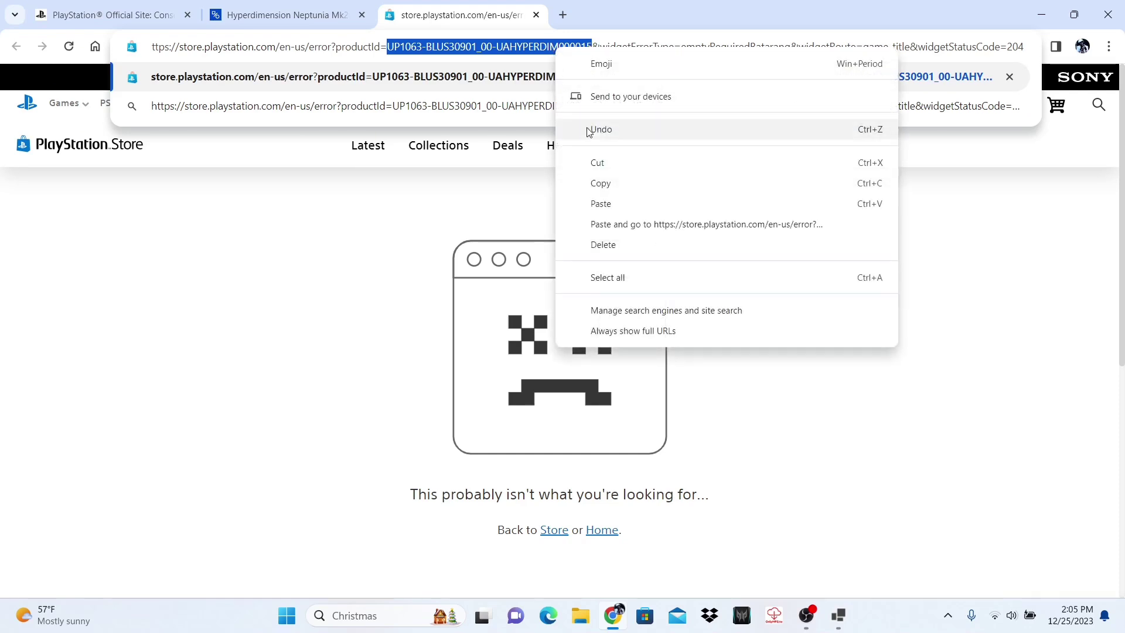
click(634, 185)
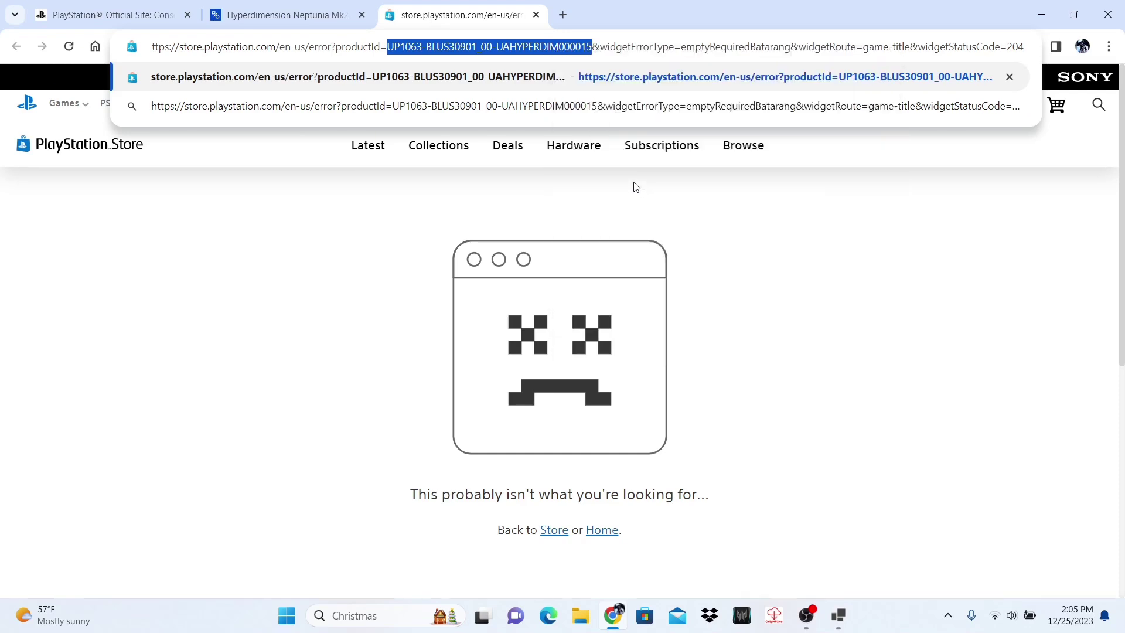
click(753, 224)
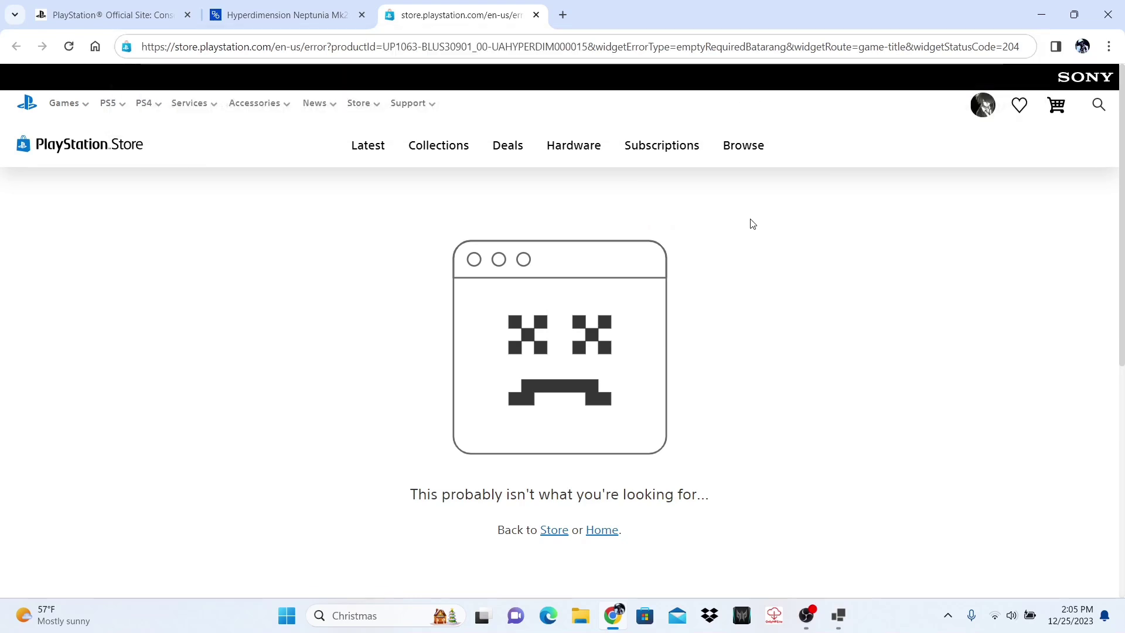
Paste the product ID into Avatar Tools and close the error and psprices tabs
click(534, 16)
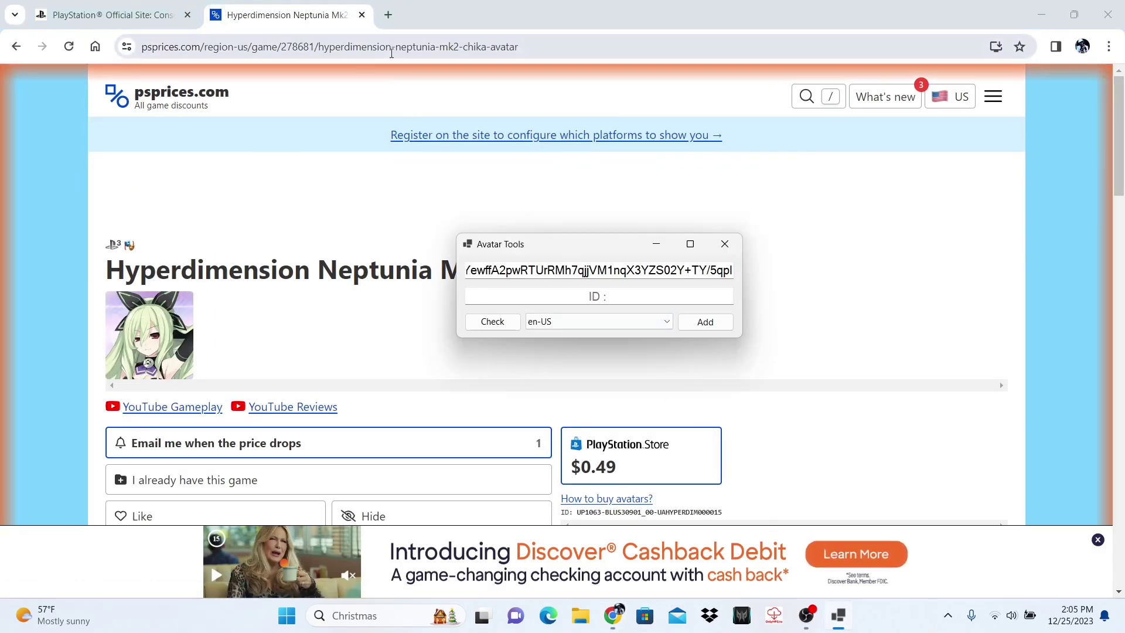
right_click(596, 294)
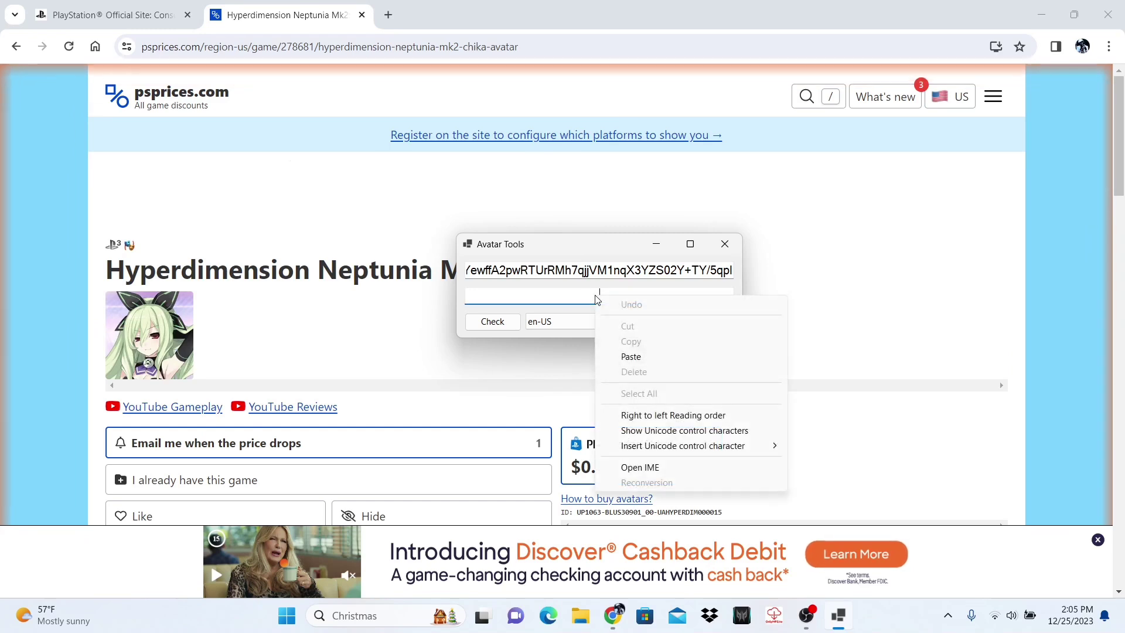
click(641, 358)
drag(581, 249, 523, 202)
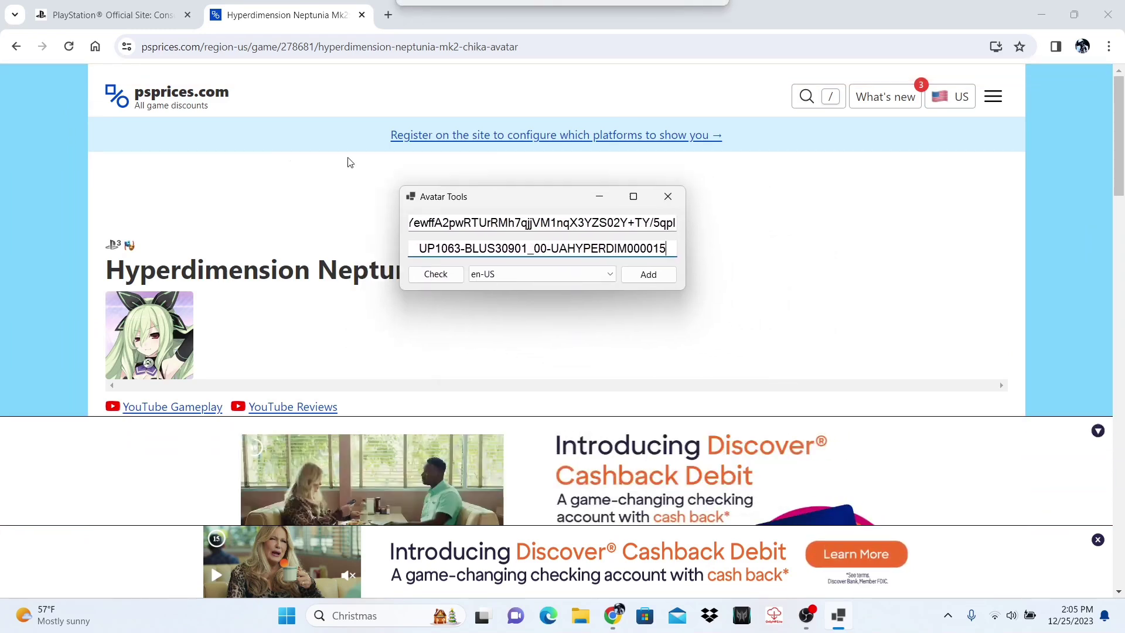
click(359, 15)
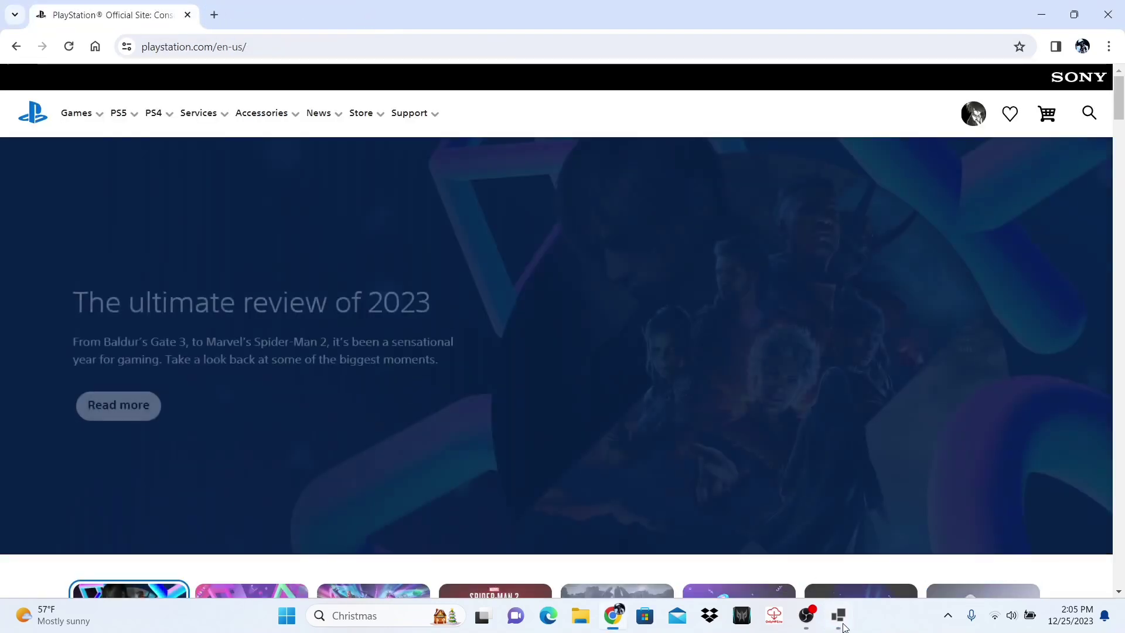
click(838, 615)
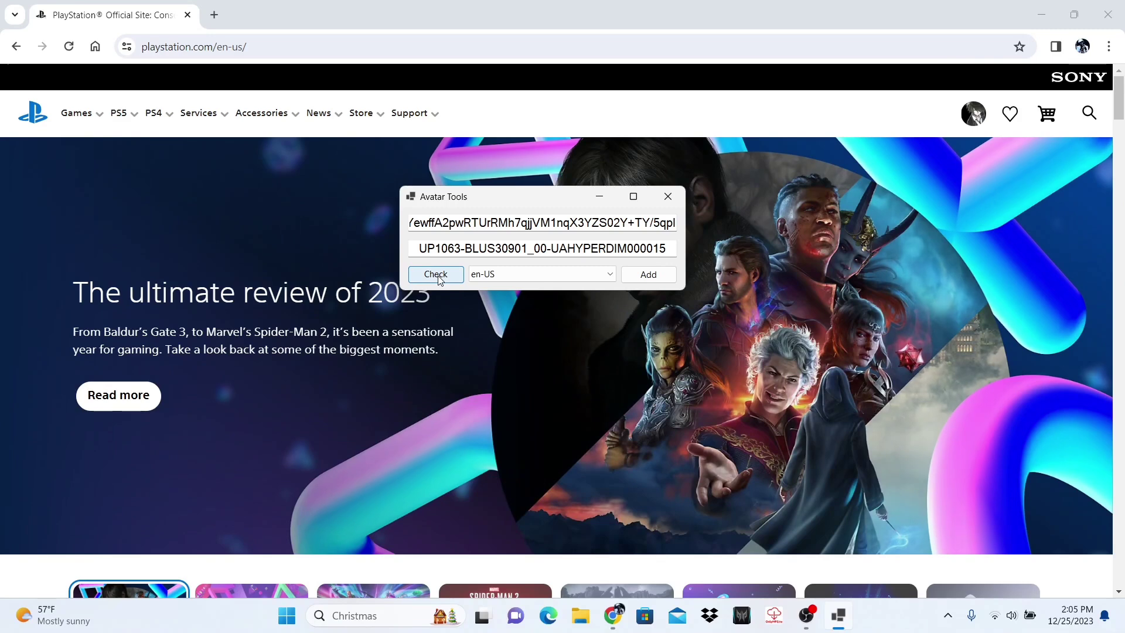
Preview the Chika avatar, add it to the cart and acknowledge the confirmation
click(436, 274)
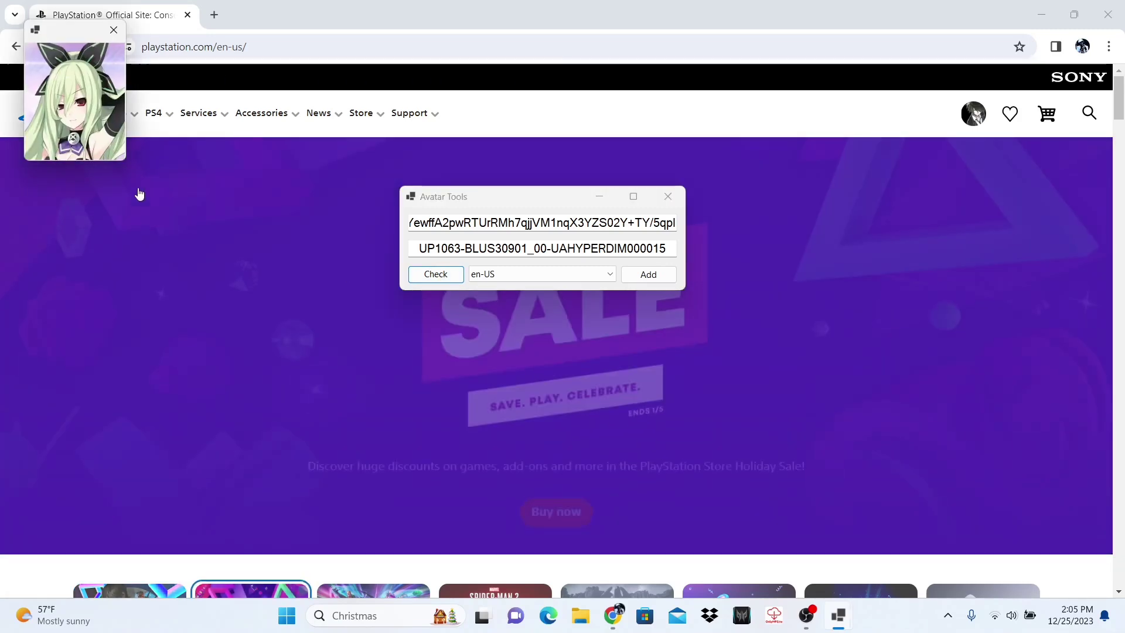
drag(78, 34, 211, 192)
click(664, 279)
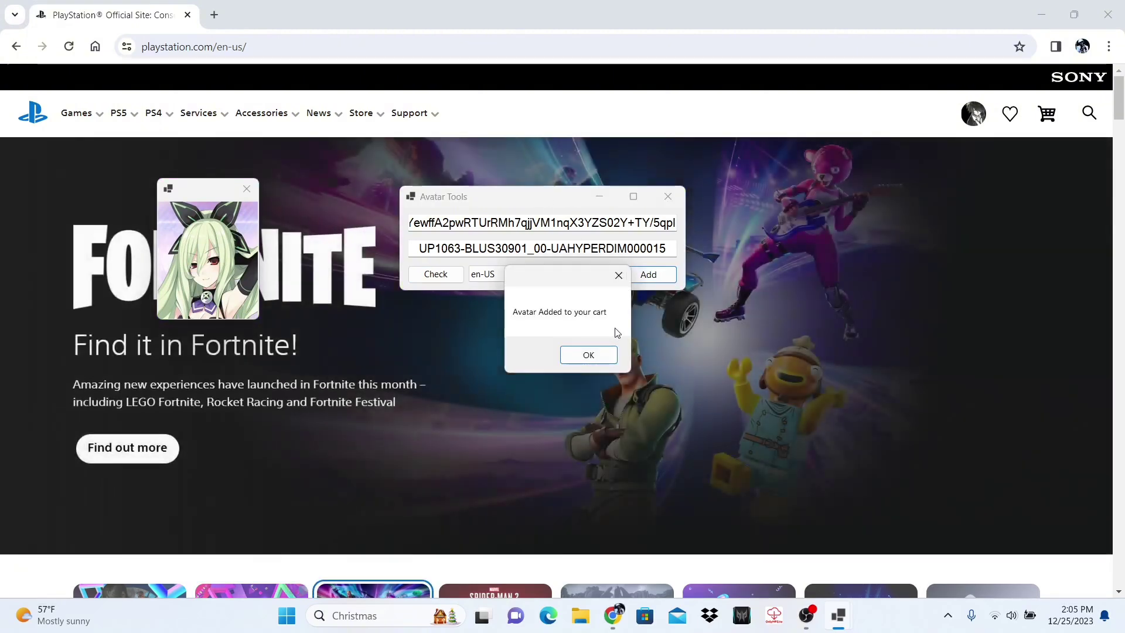
click(580, 354)
drag(521, 200, 617, 367)
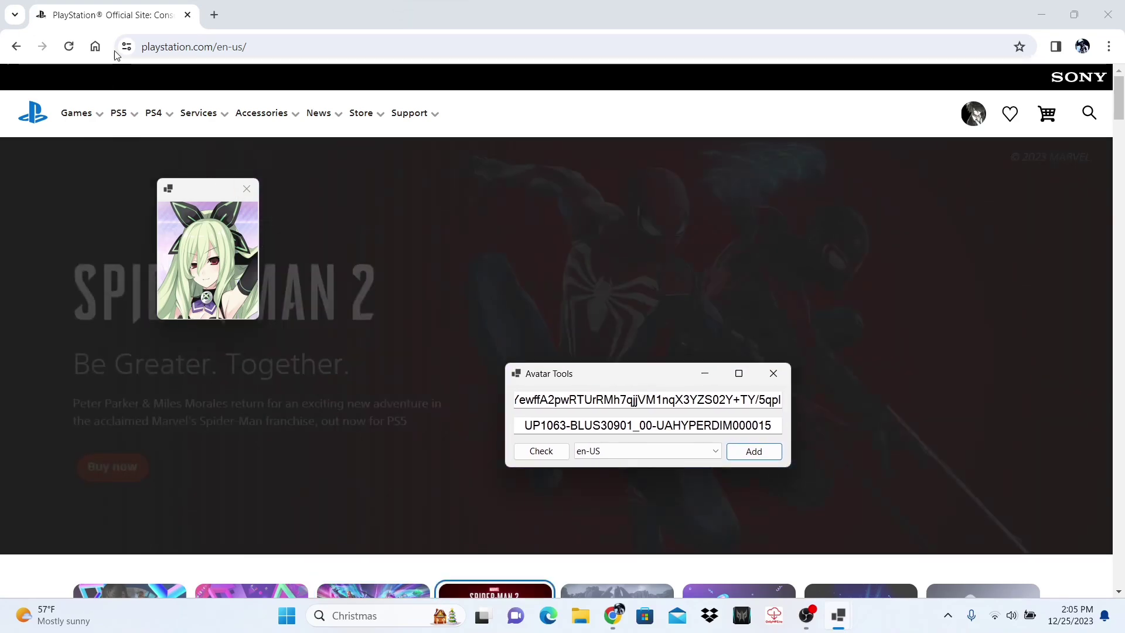
Reload the homepage and retry the cart, closing error and sign-in panels, until it shows 1 item
click(70, 48)
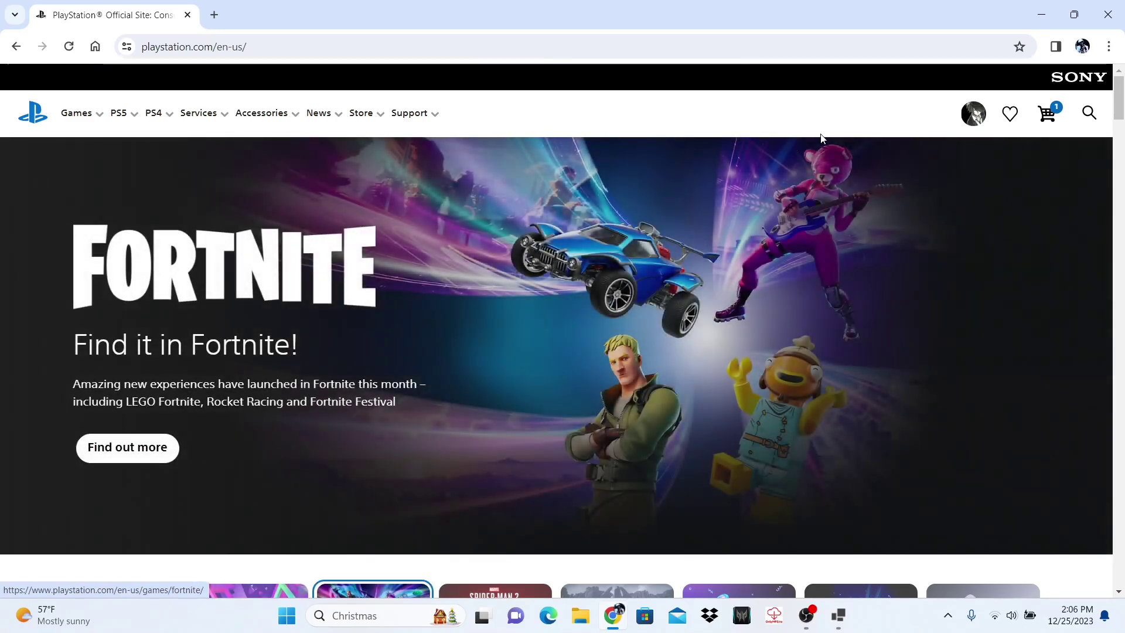
click(1049, 125)
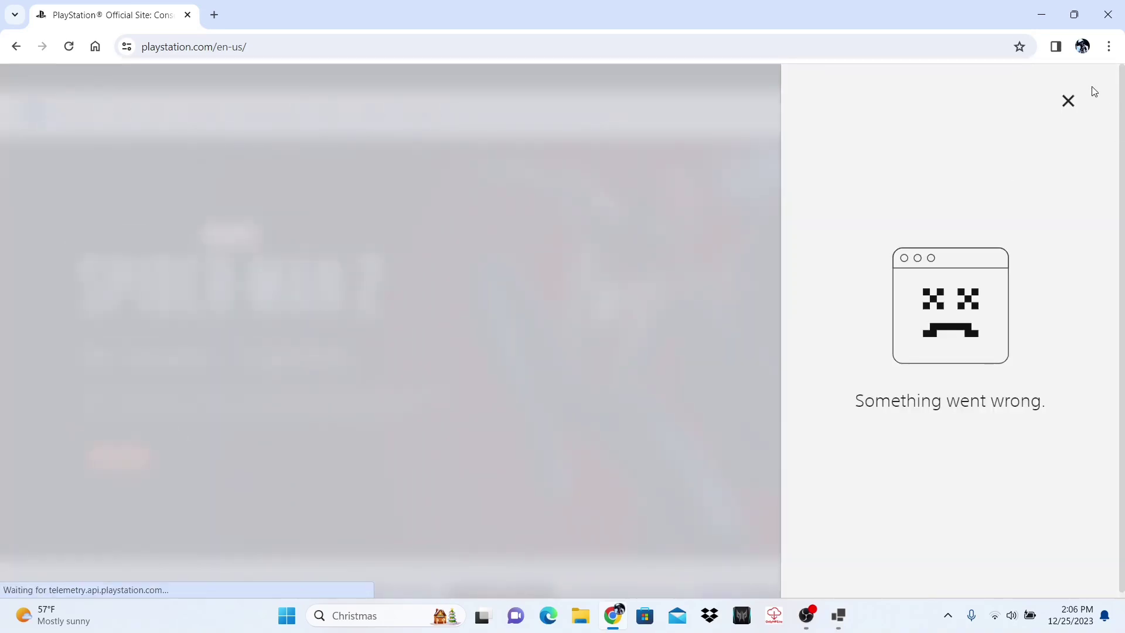
click(1067, 101)
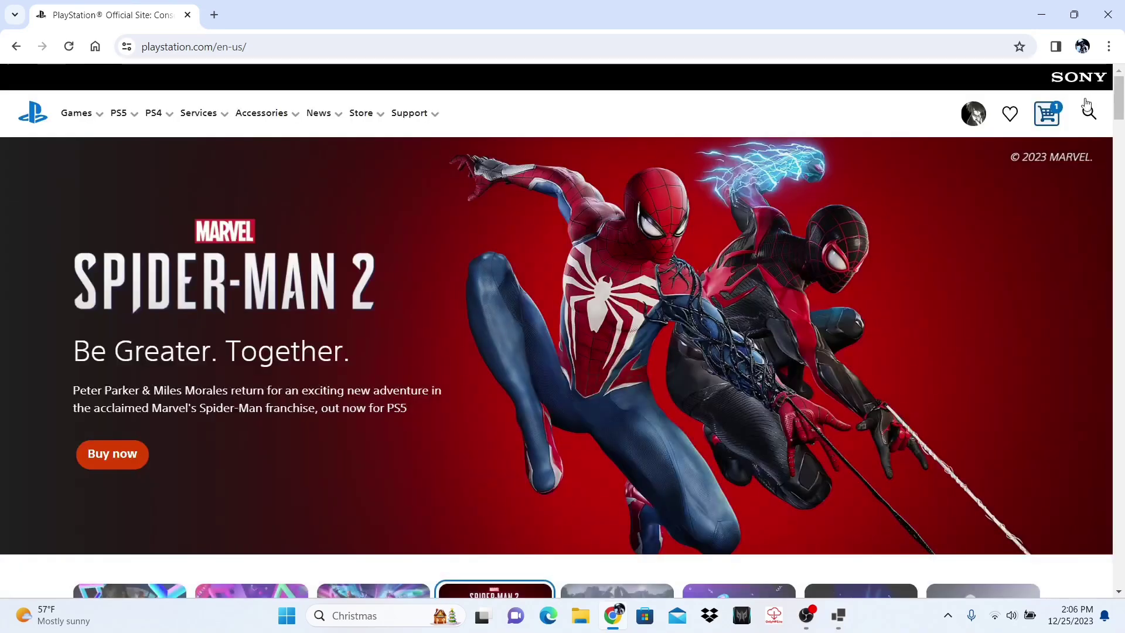
click(1048, 115)
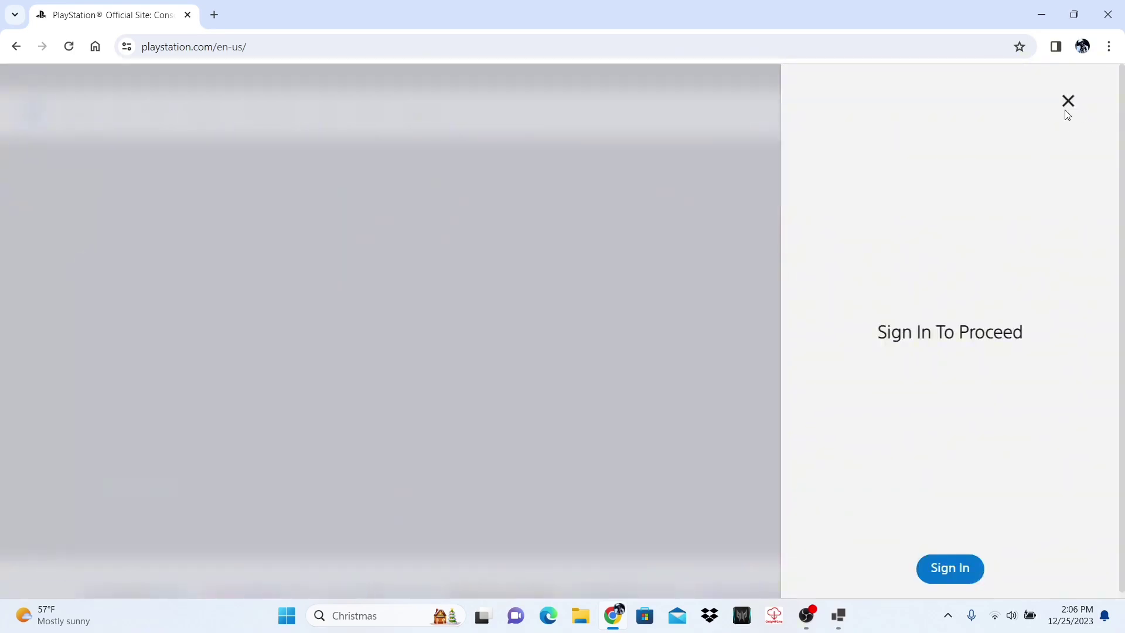
click(1067, 101)
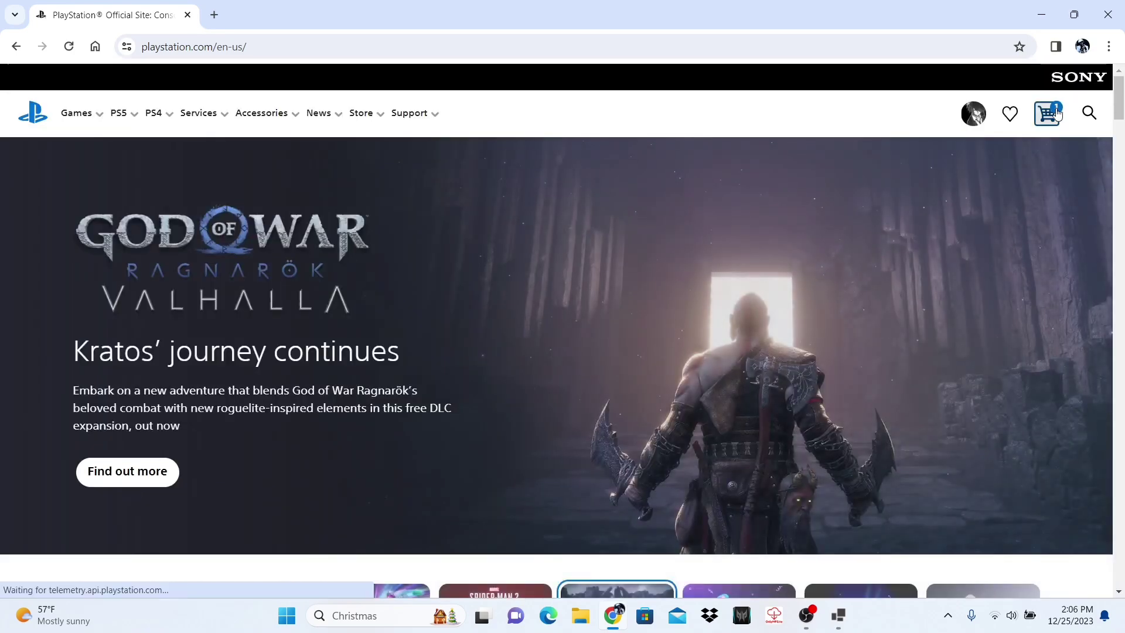
click(1048, 115)
click(950, 571)
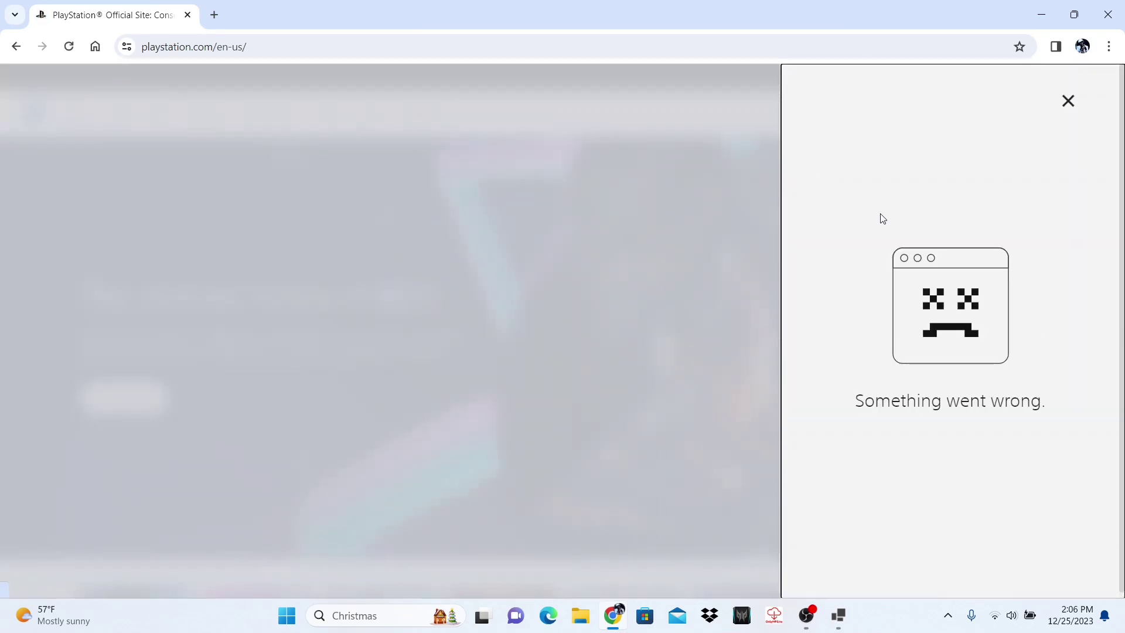
click(1067, 105)
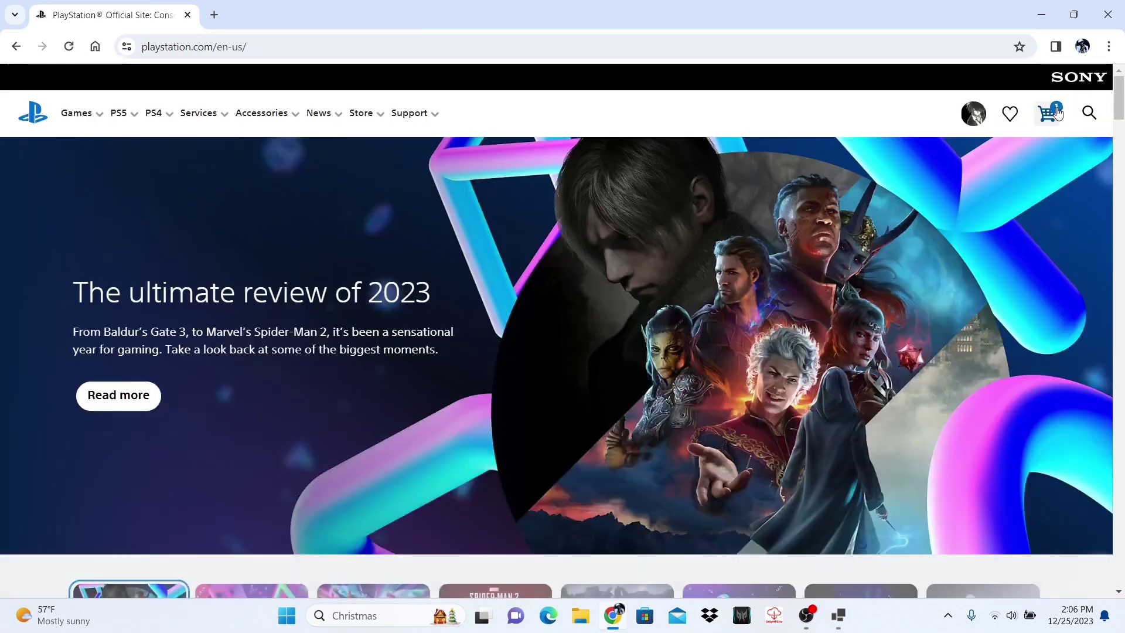
click(1048, 117)
click(1067, 101)
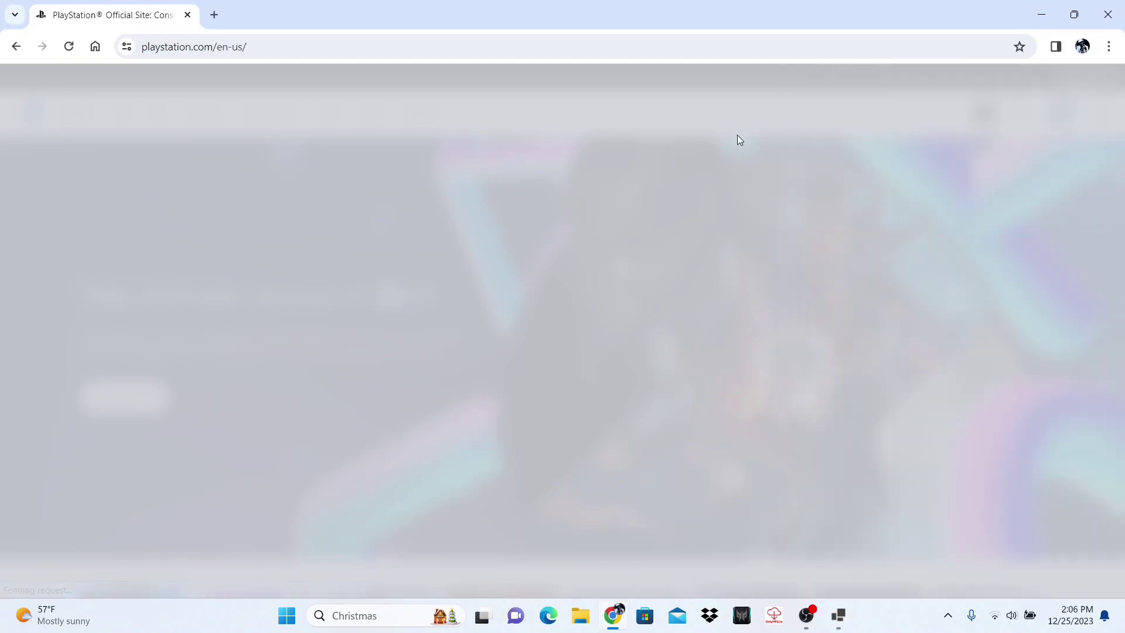
click(1049, 115)
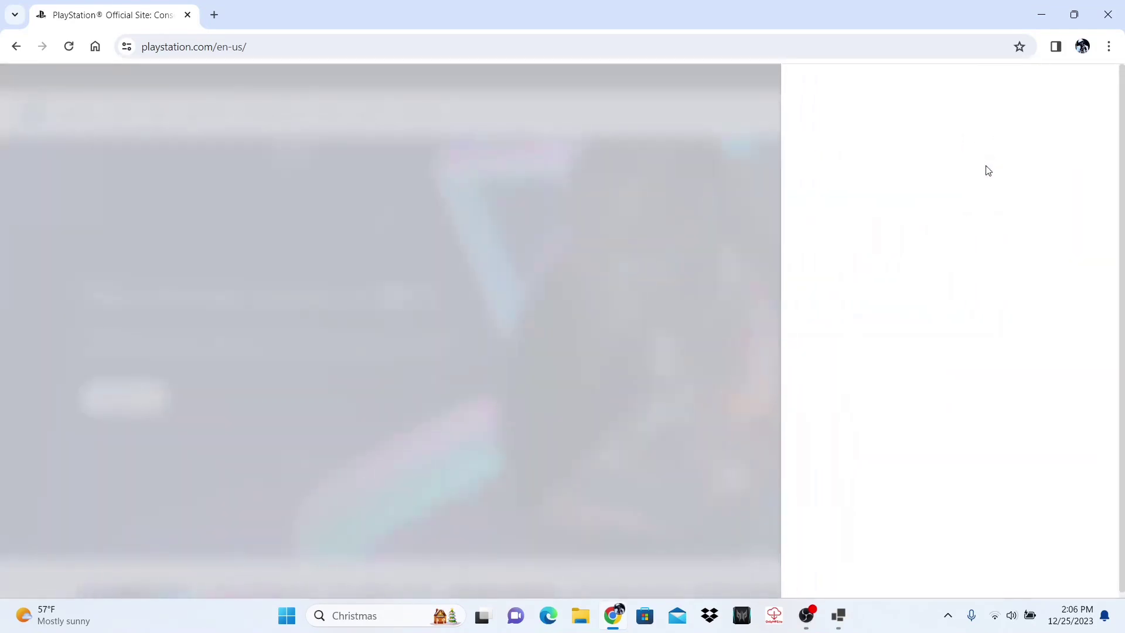
click(1067, 102)
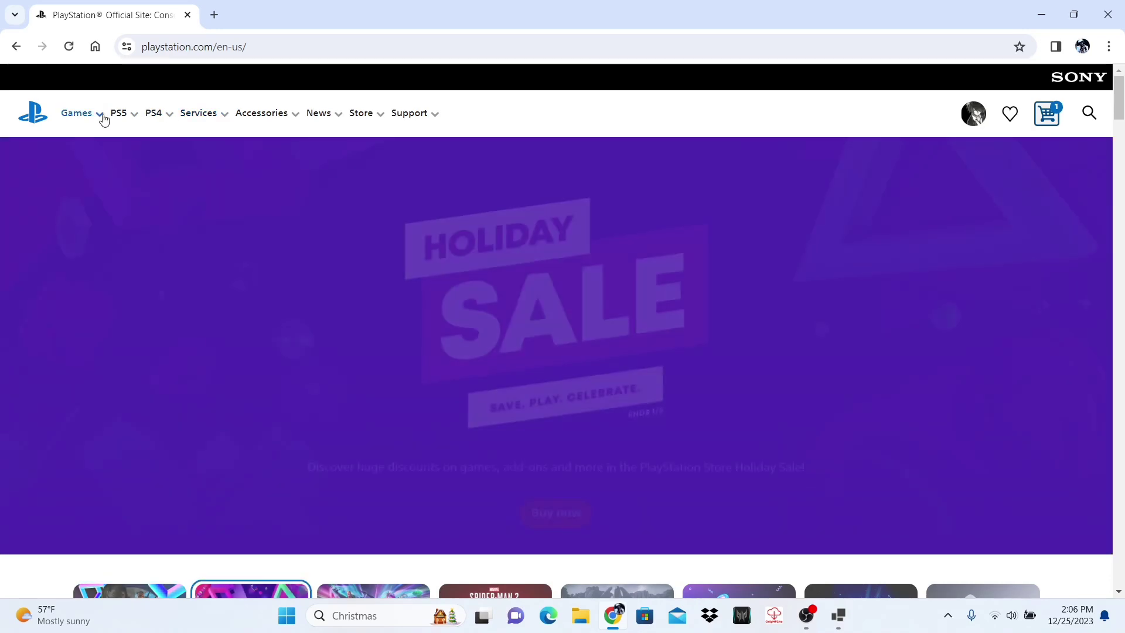
Go to Games > PS5, confirm the $0.53 Chika Avatar purchase and close the thank-you panel
click(88, 114)
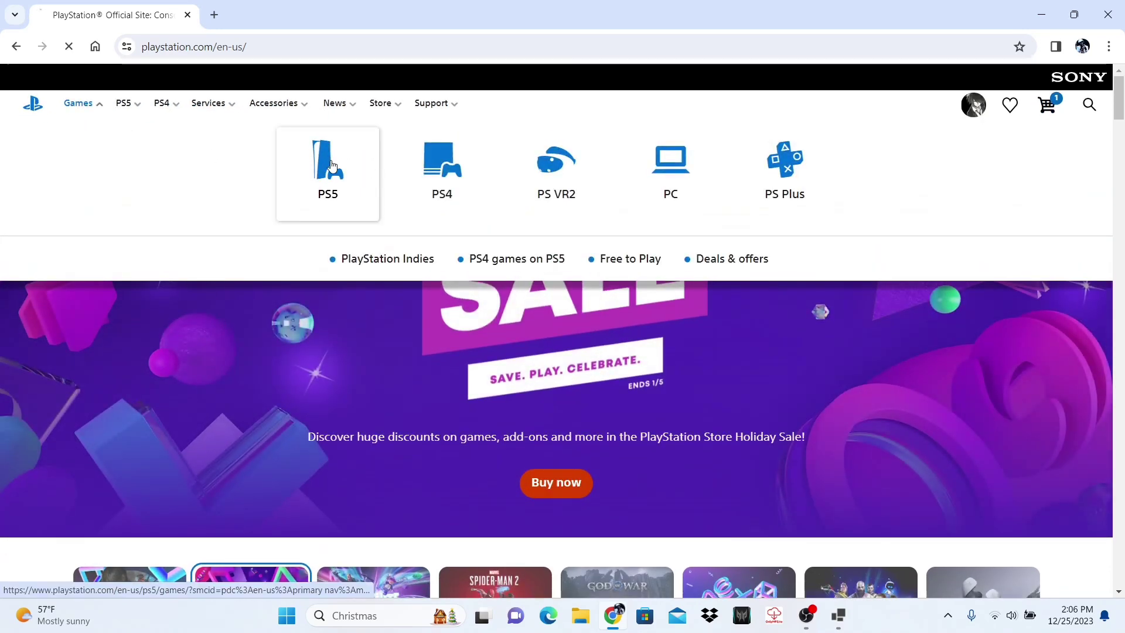
click(376, 168)
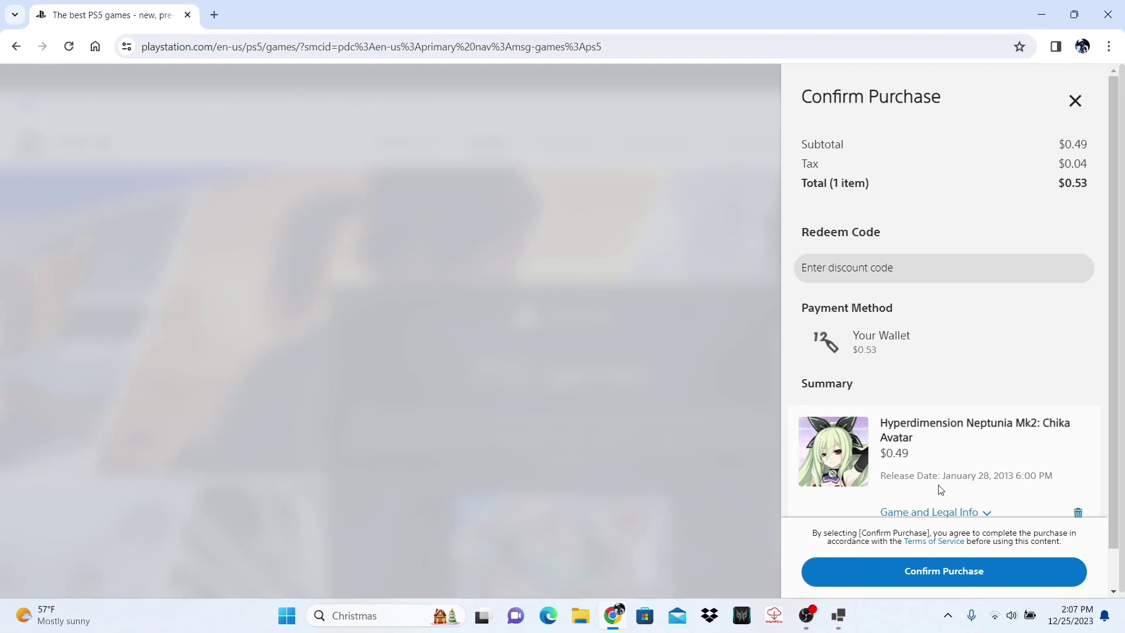
click(925, 575)
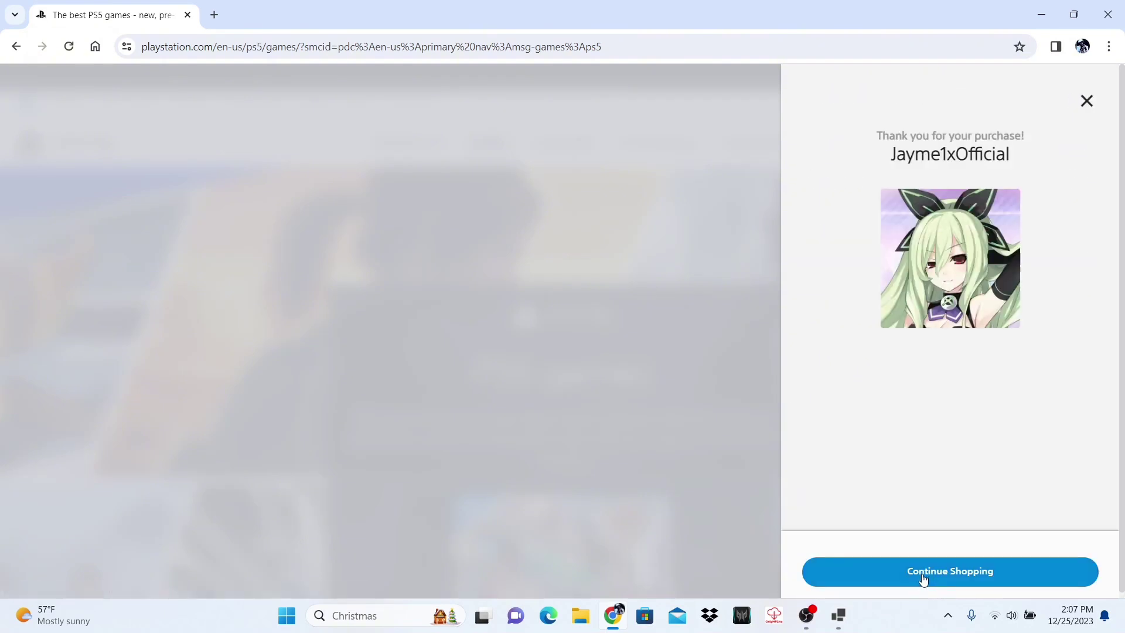
click(1087, 102)
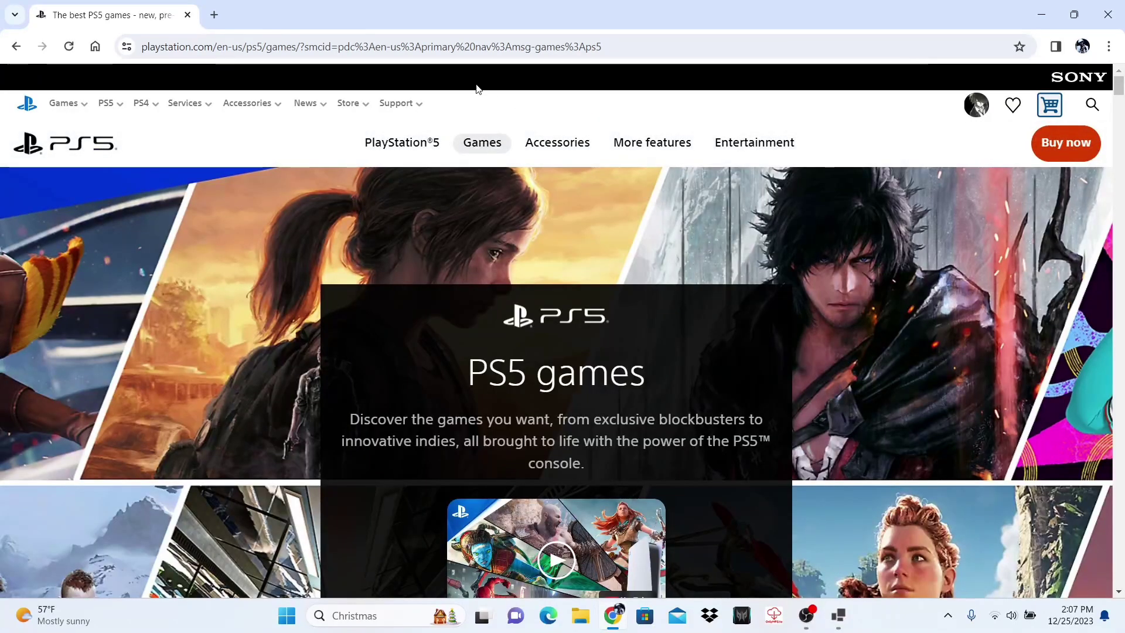